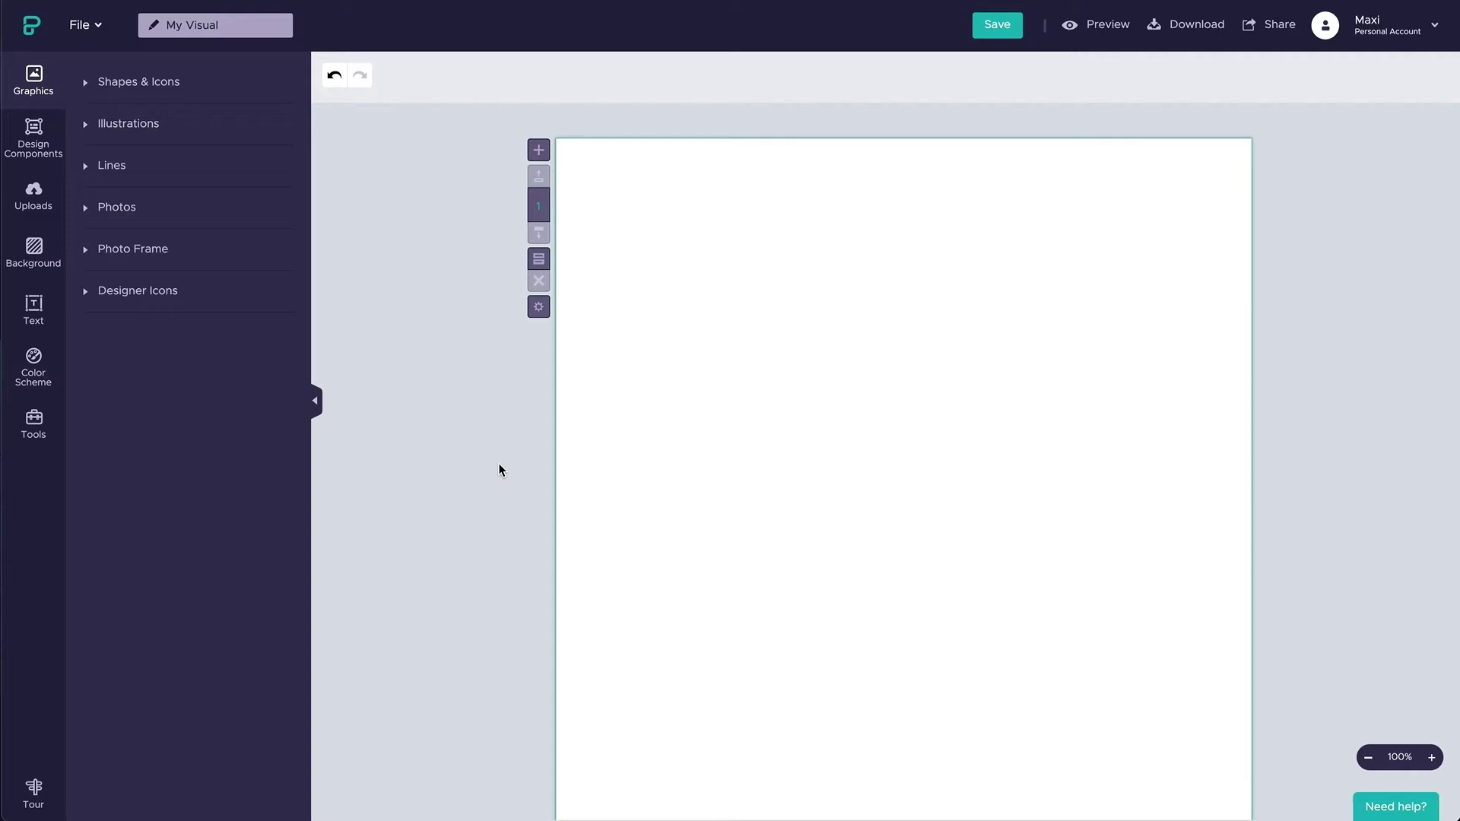
Change the blank canvas size from portrait to landscape orientation
{"action": "left_click", "coordinate": [538, 306]}
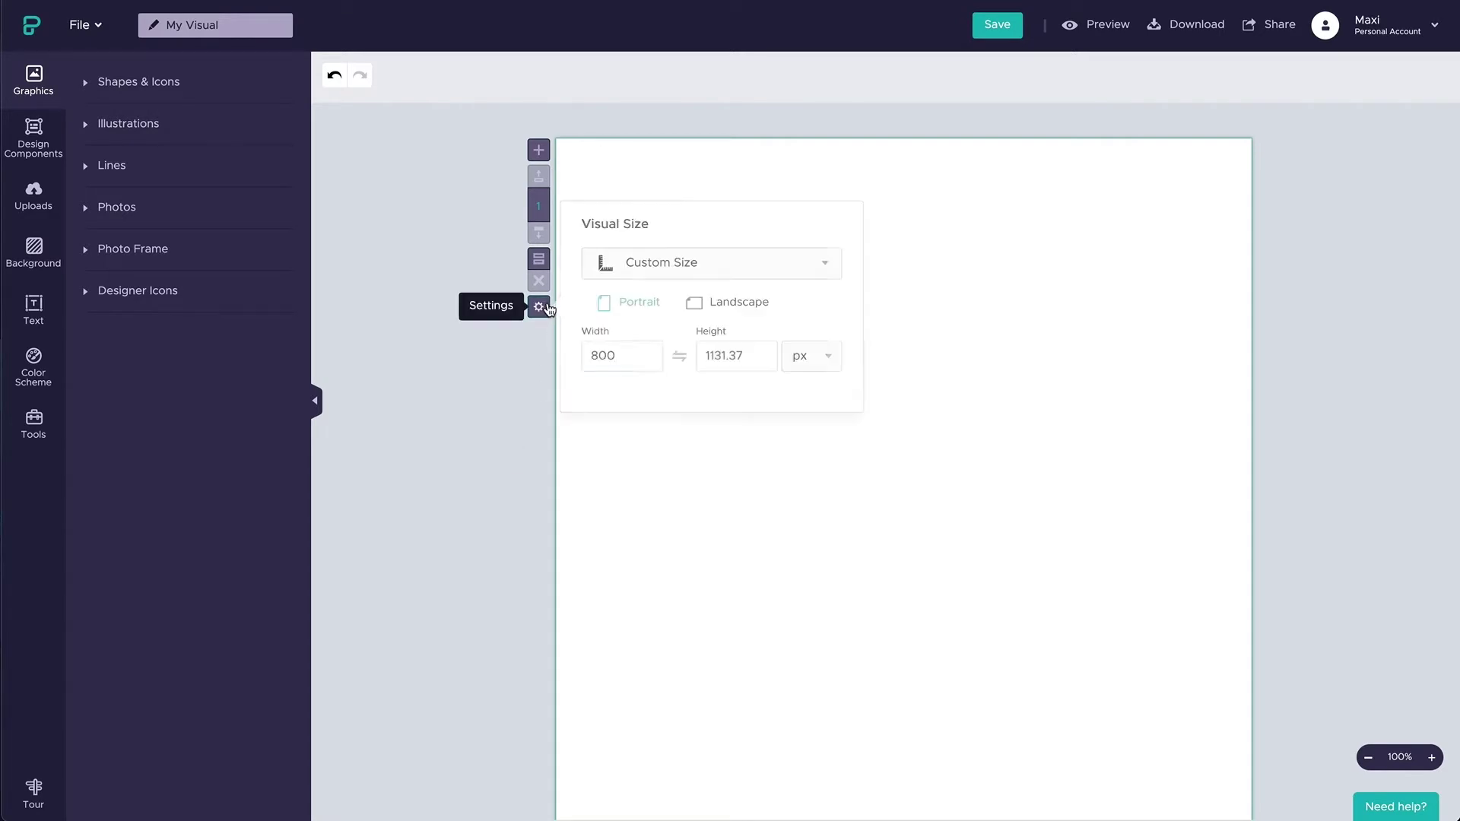
{"action": "left_click", "coordinate": [715, 316]}
{"action": "left_click", "coordinate": [834, 419]}
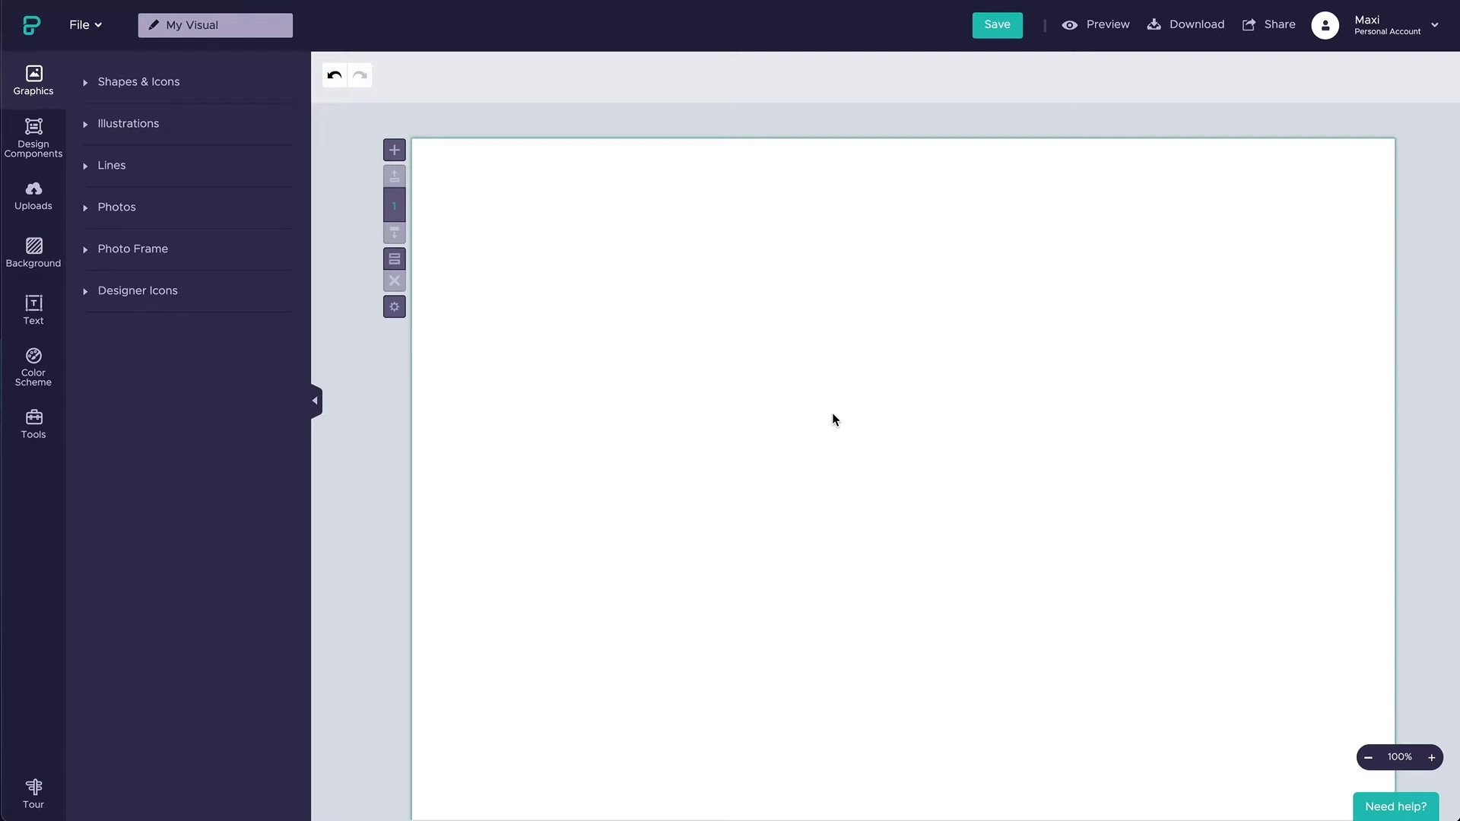
Search the stock photos for 'yellow' and add the blue-and-yellow pencil photo
{"action": "left_click", "coordinate": [161, 208]}
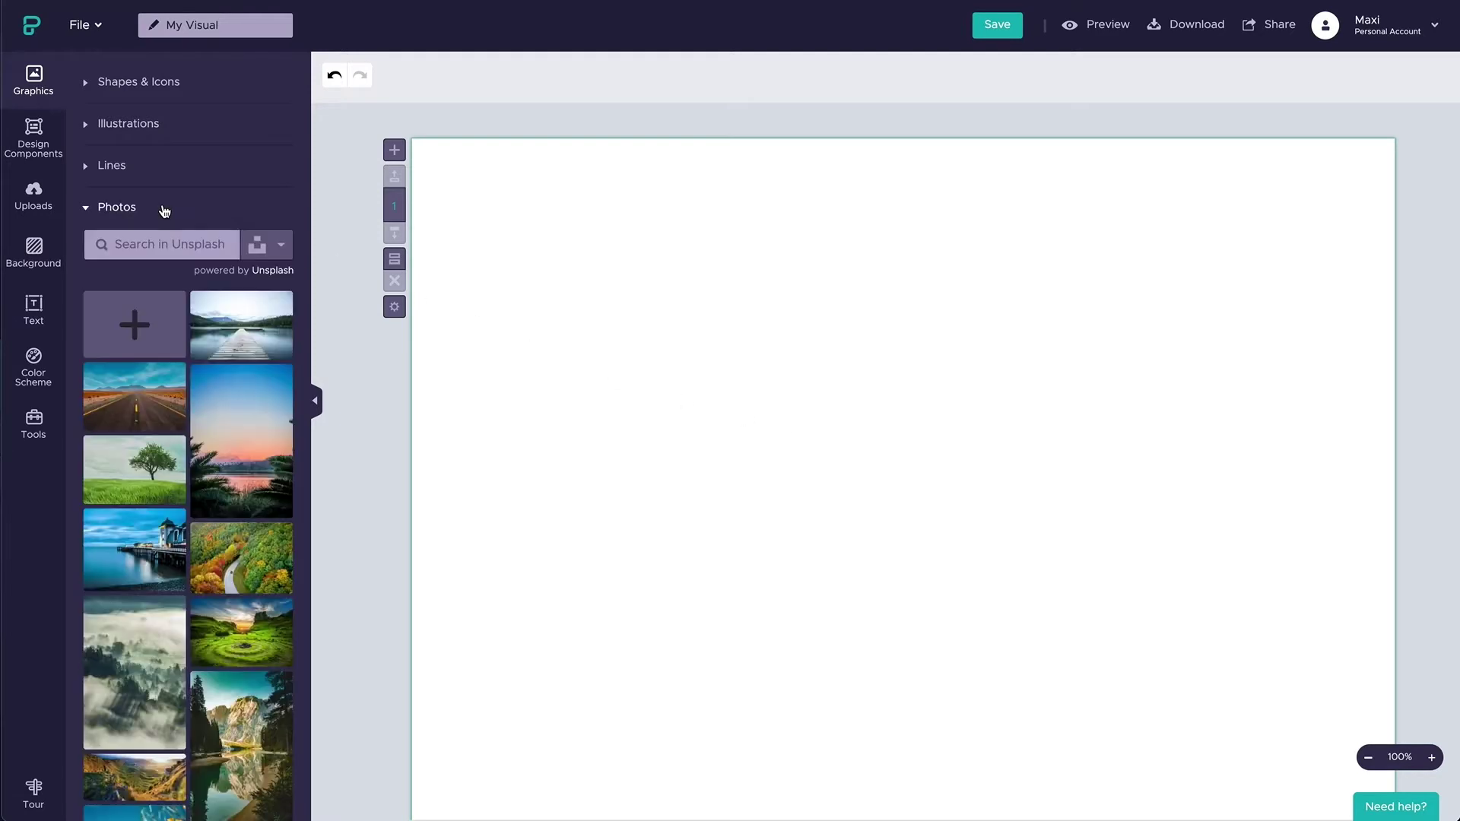
{"action": "left_click", "coordinate": [165, 109]}
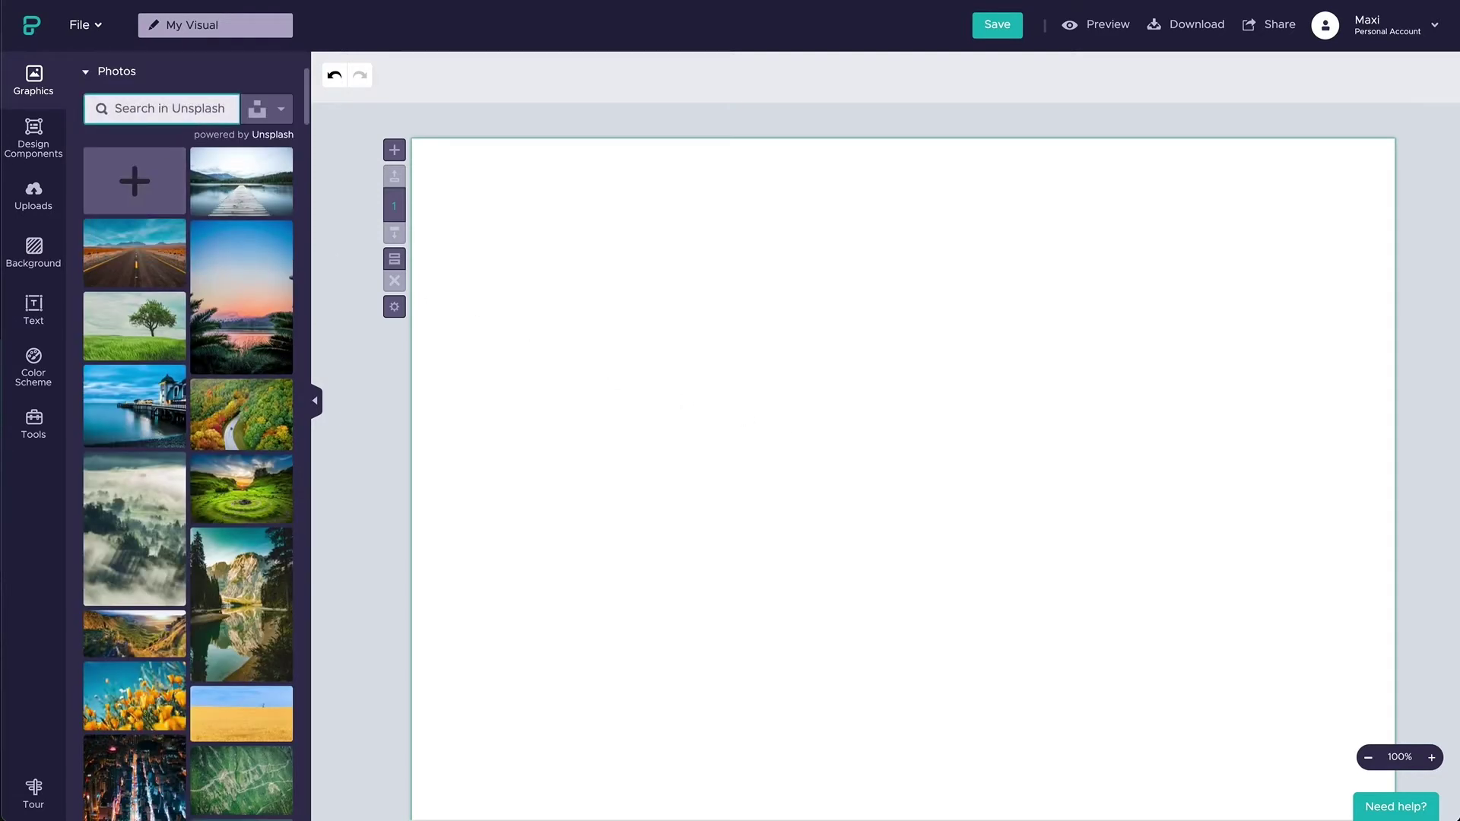
{"action": "type", "text": "yellow pencil"}
{"action": "key", "text": "Return"}
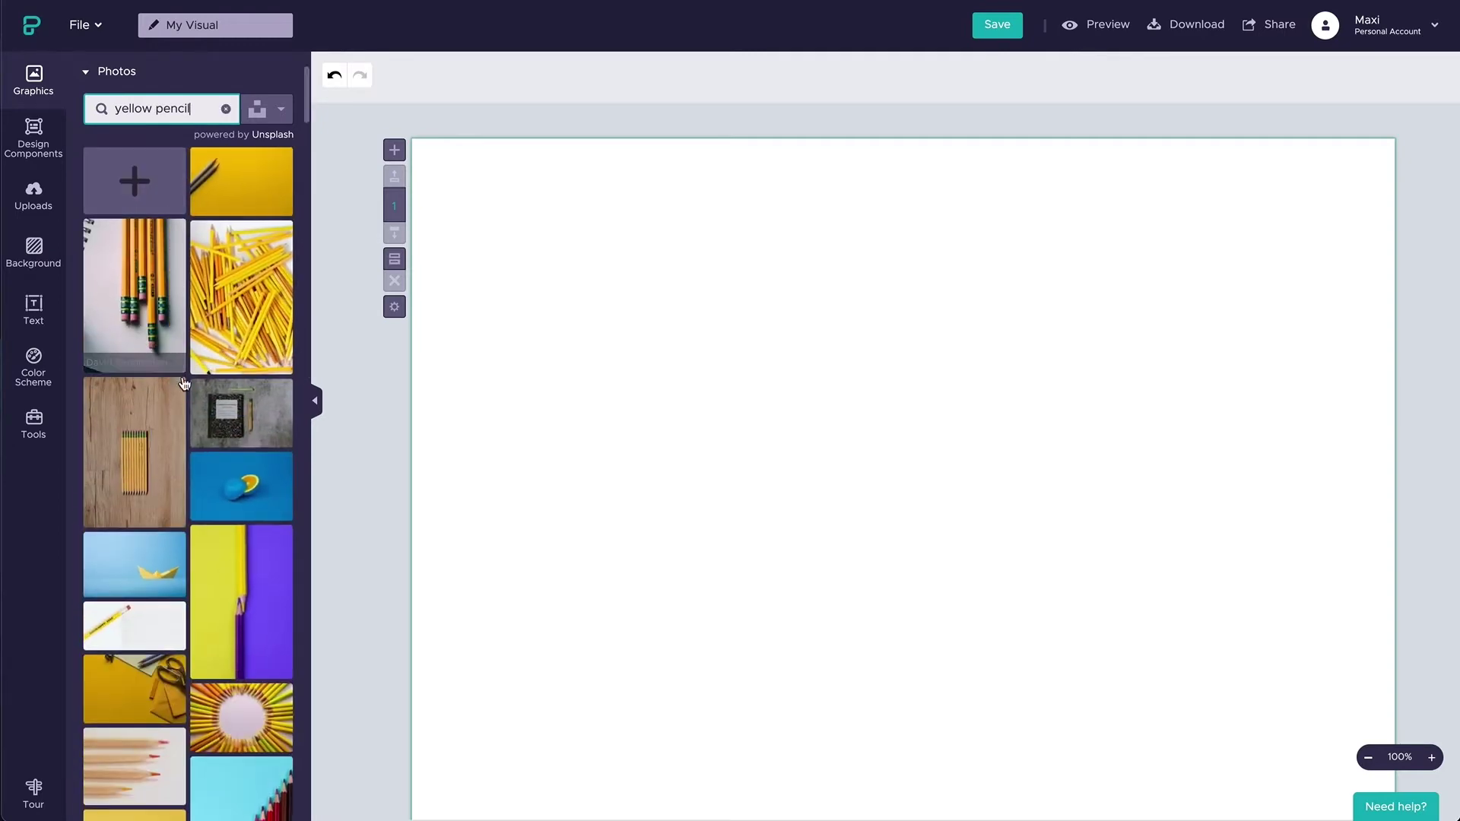
{"action": "scroll", "coordinate": [183, 383], "scroll_direction": "down", "scroll_amount": 10}
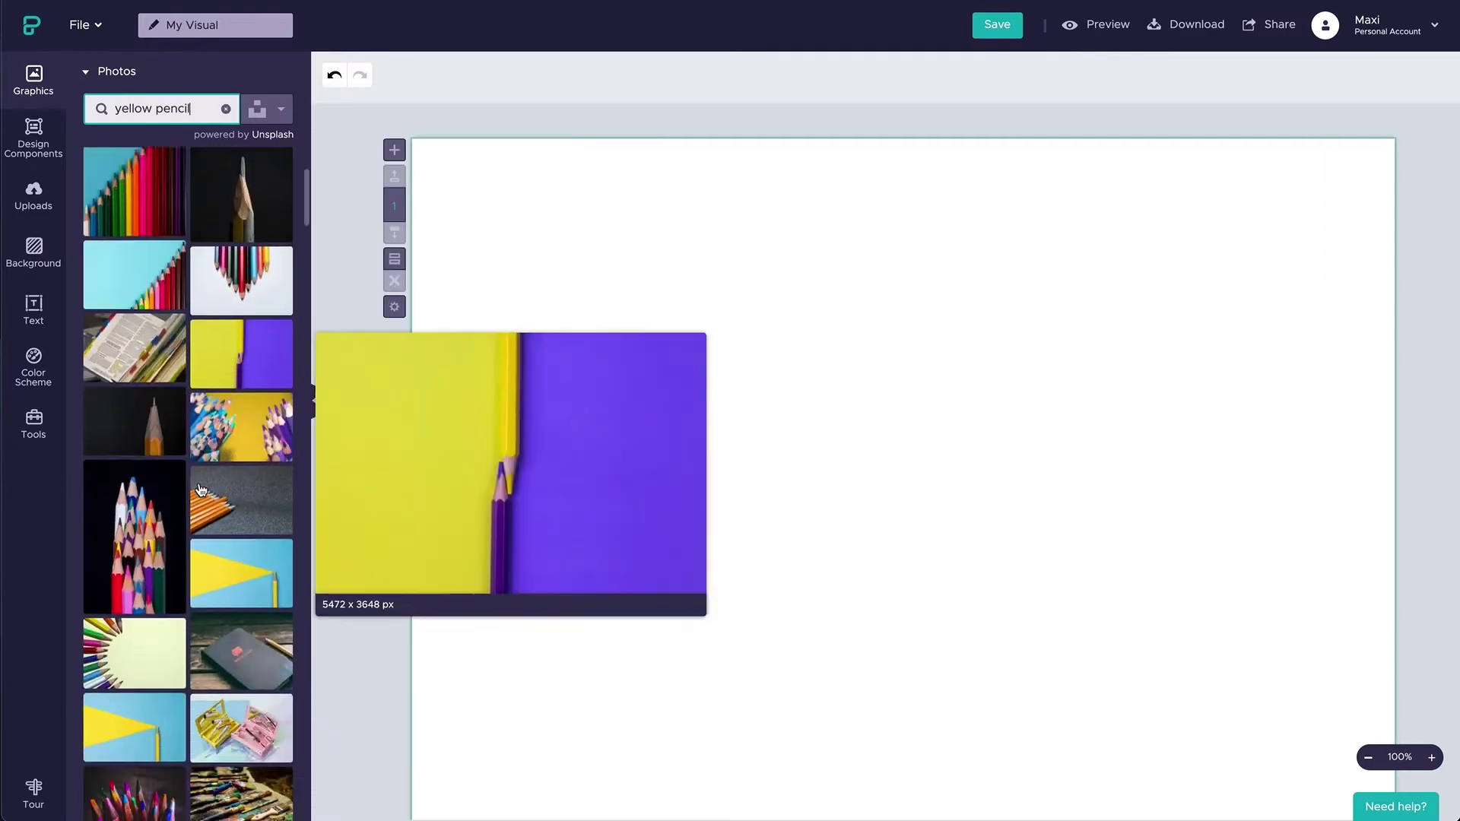
{"action": "left_click", "coordinate": [239, 567]}
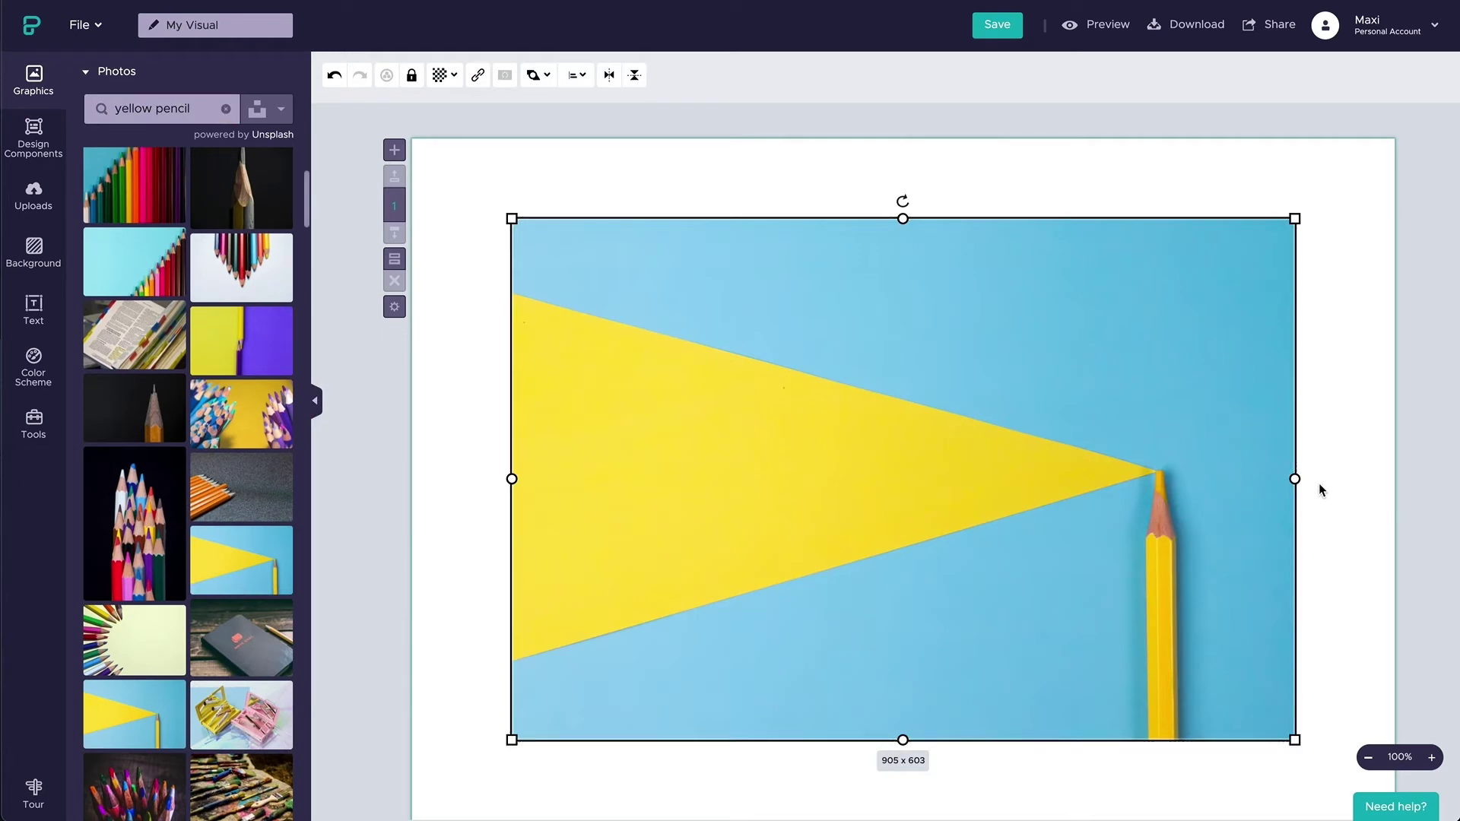
Stretch the pencil photo edge to edge across the canvas and lock it
{"action": "mouse_move", "coordinate": [1294, 479]}
{"action": "left_mouse_down"}
{"action": "mouse_move", "coordinate": [1456, 479]}
{"action": "mouse_move", "coordinate": [1437, 479]}
{"action": "left_mouse_up"}
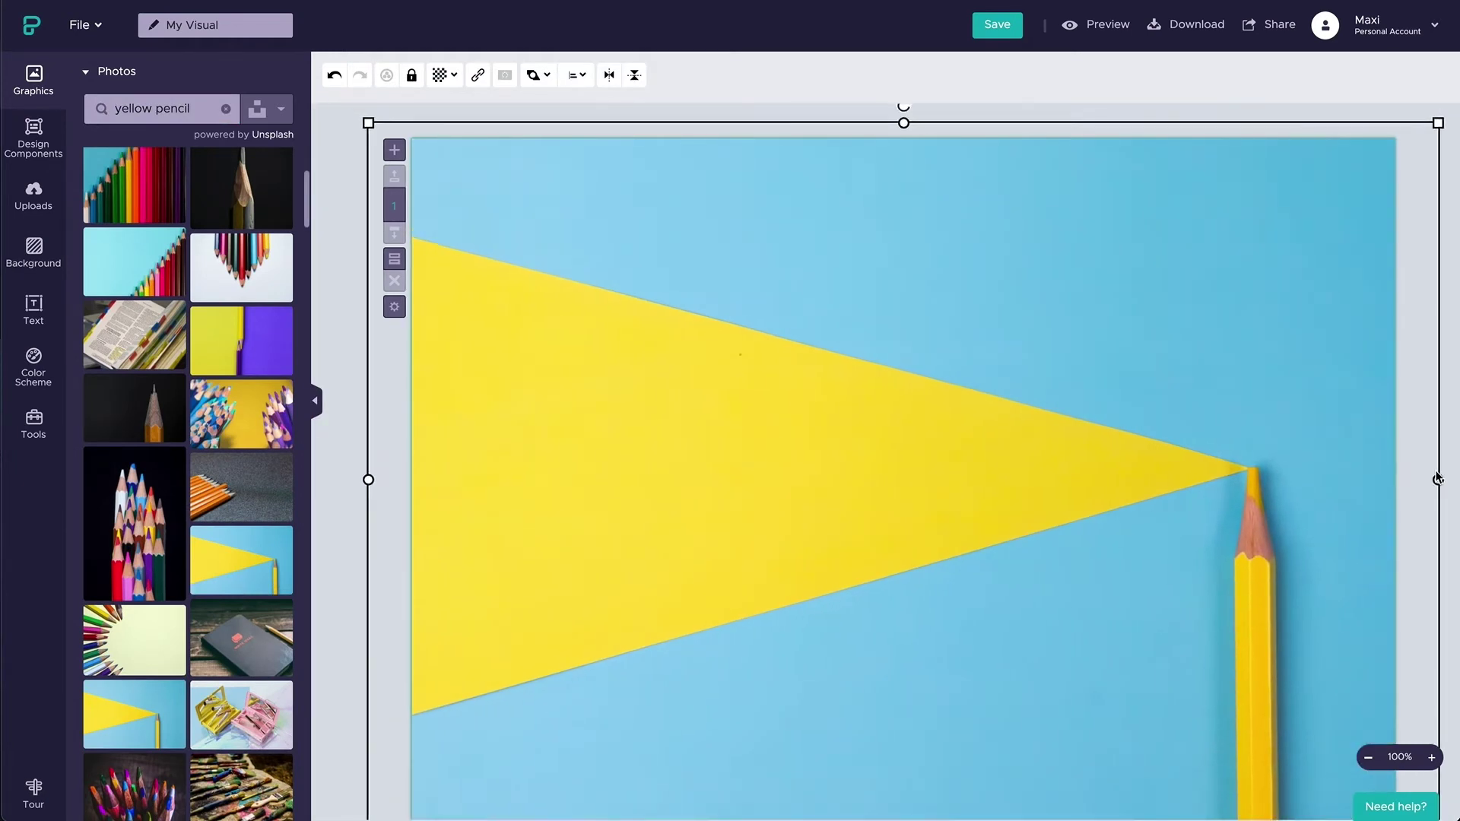
{"action": "left_click_drag", "start_coordinate": [1113, 468], "coordinate": [1179, 468]}
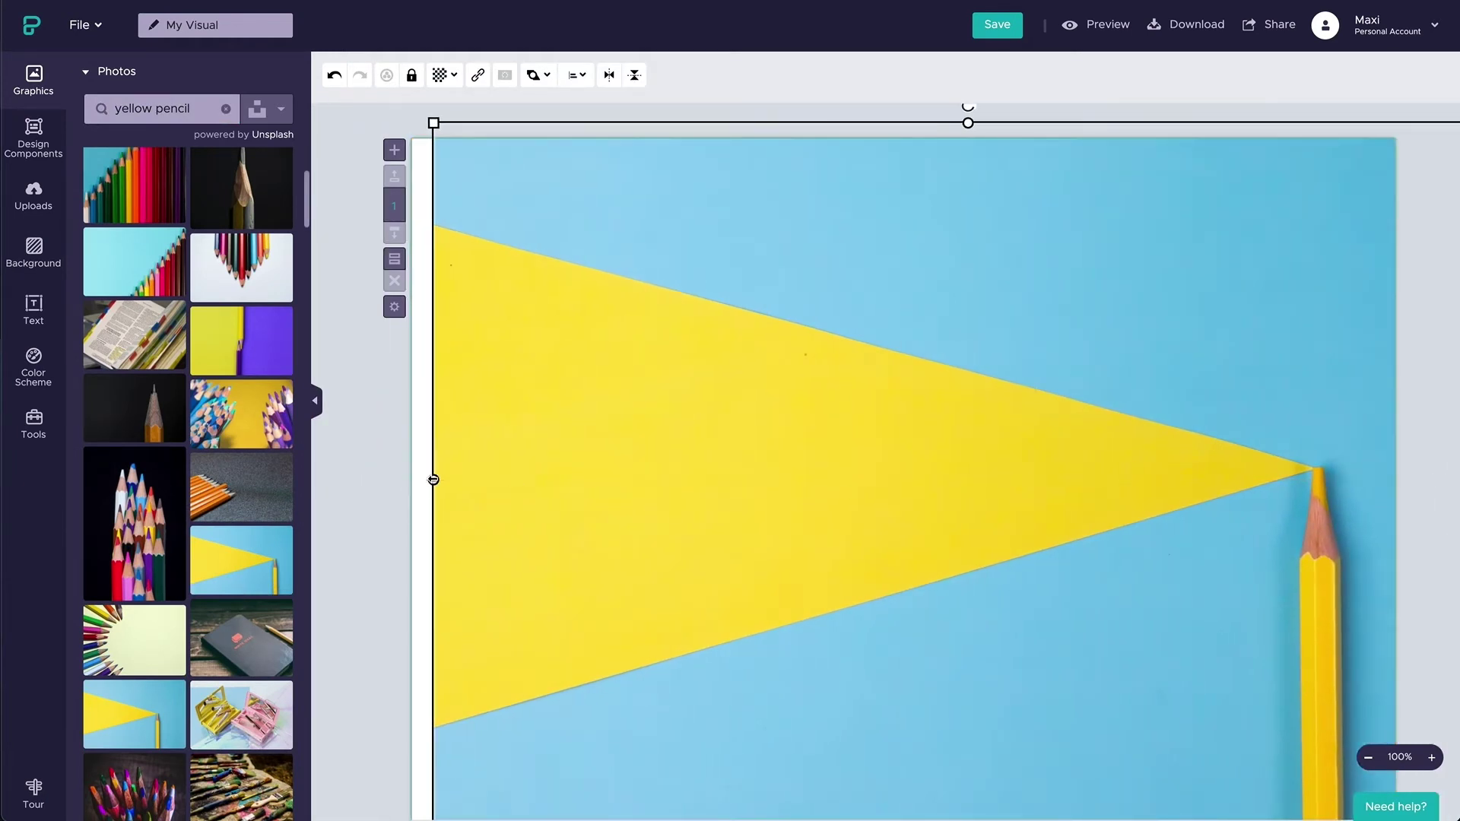
{"action": "left_click_drag", "start_coordinate": [433, 480], "coordinate": [407, 479]}
{"action": "scroll", "coordinate": [674, 525], "scroll_direction": "down", "scroll_amount": 1}
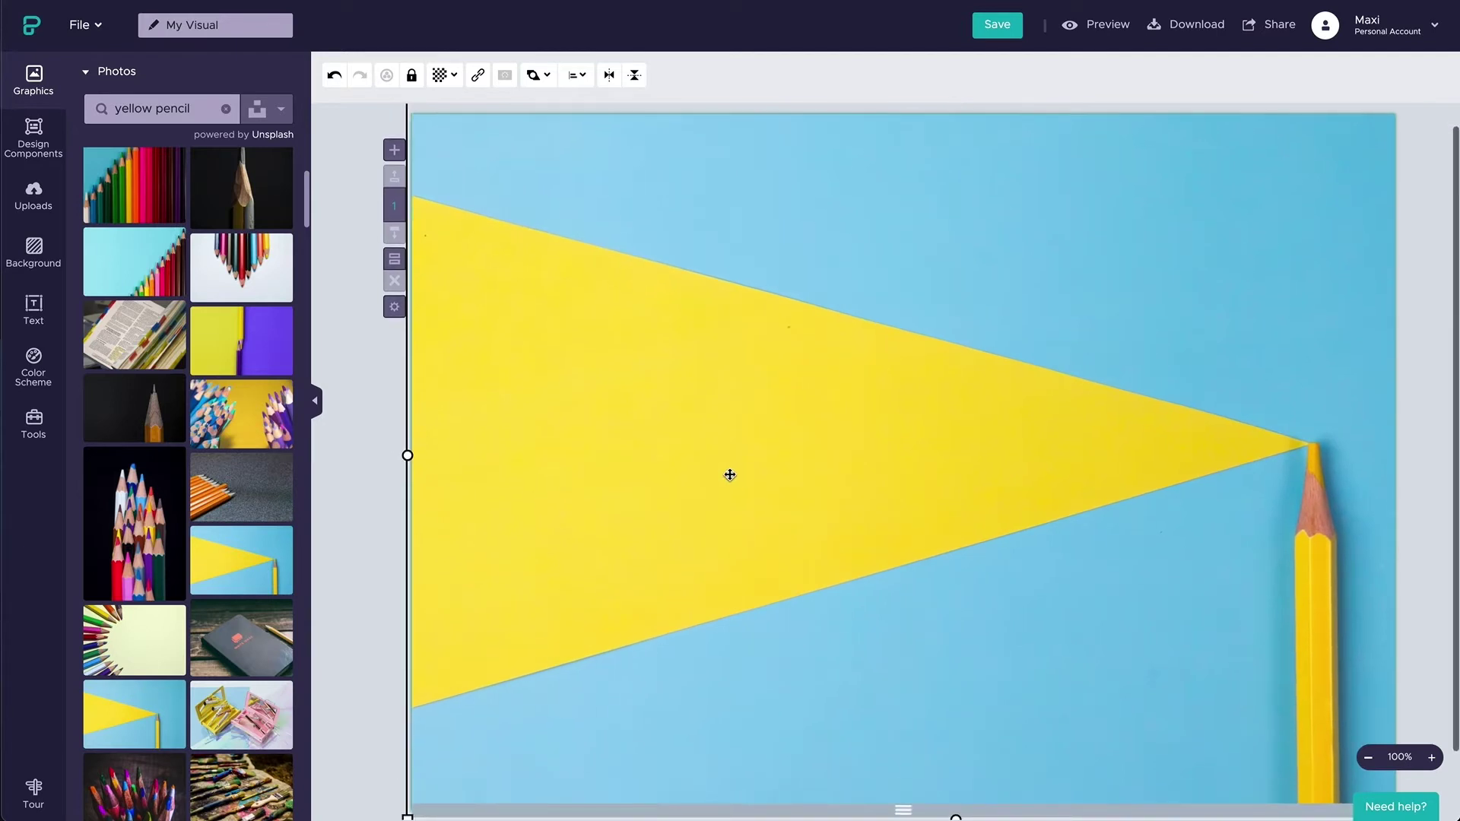
{"action": "left_click_drag", "start_coordinate": [730, 476], "coordinate": [751, 479]}
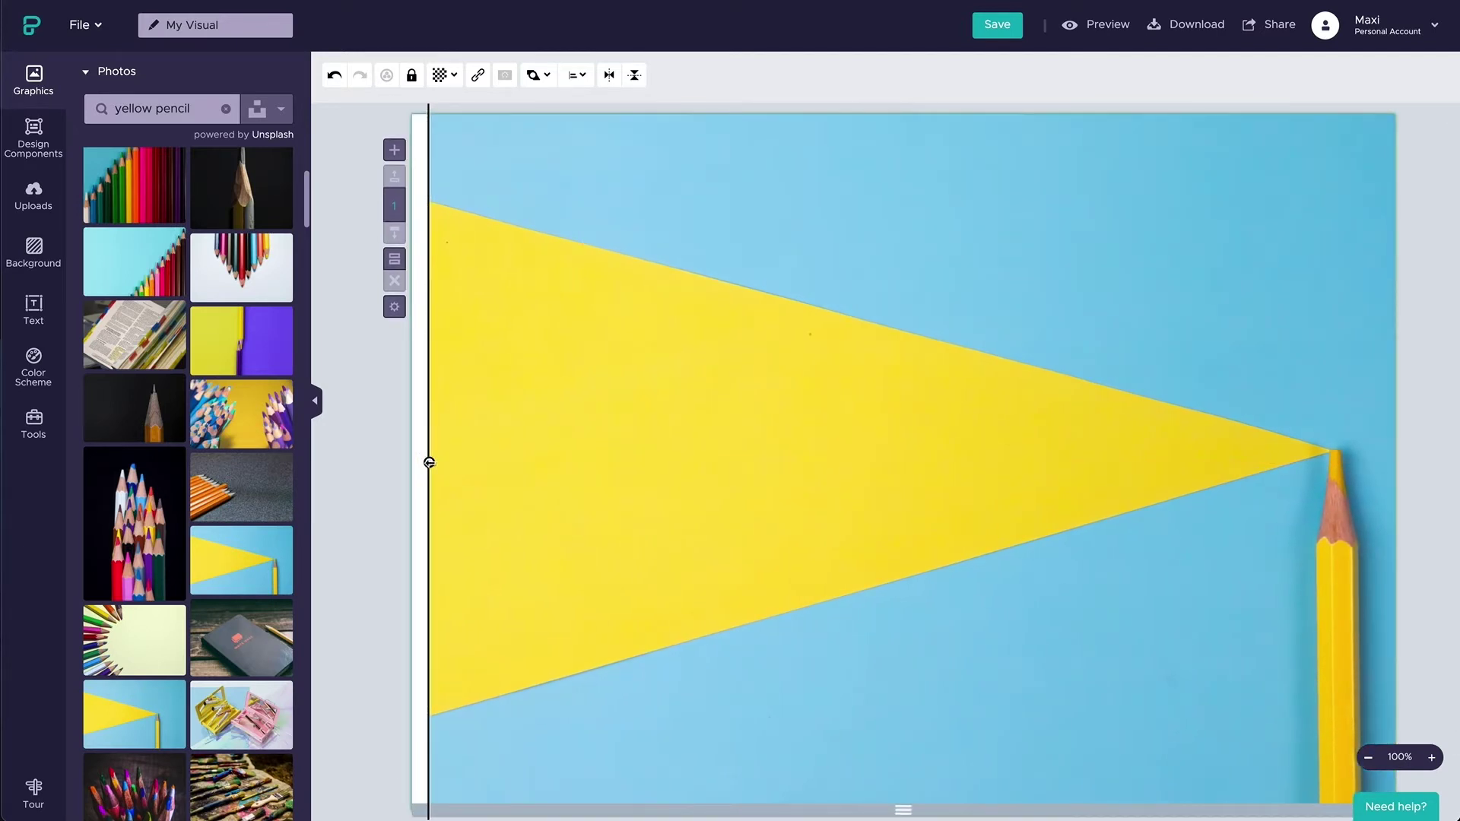
{"action": "left_click_drag", "start_coordinate": [429, 462], "coordinate": [408, 460]}
{"action": "left_click_drag", "start_coordinate": [616, 466], "coordinate": [620, 470]}
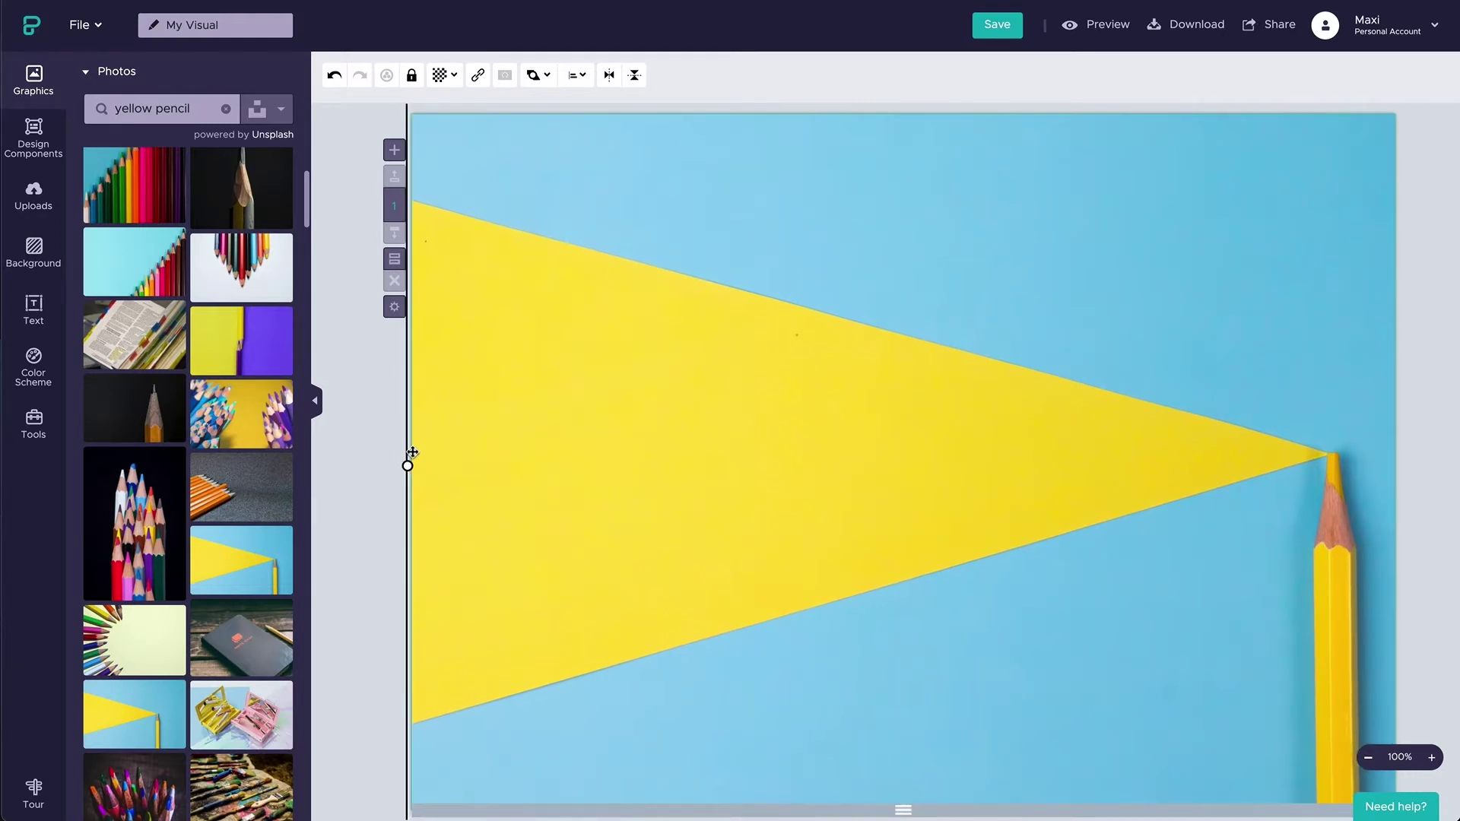
{"action": "left_click", "coordinate": [466, 404]}
Add a title text box reading 'SAVE THE DATE'
{"action": "left_click", "coordinate": [411, 74]}
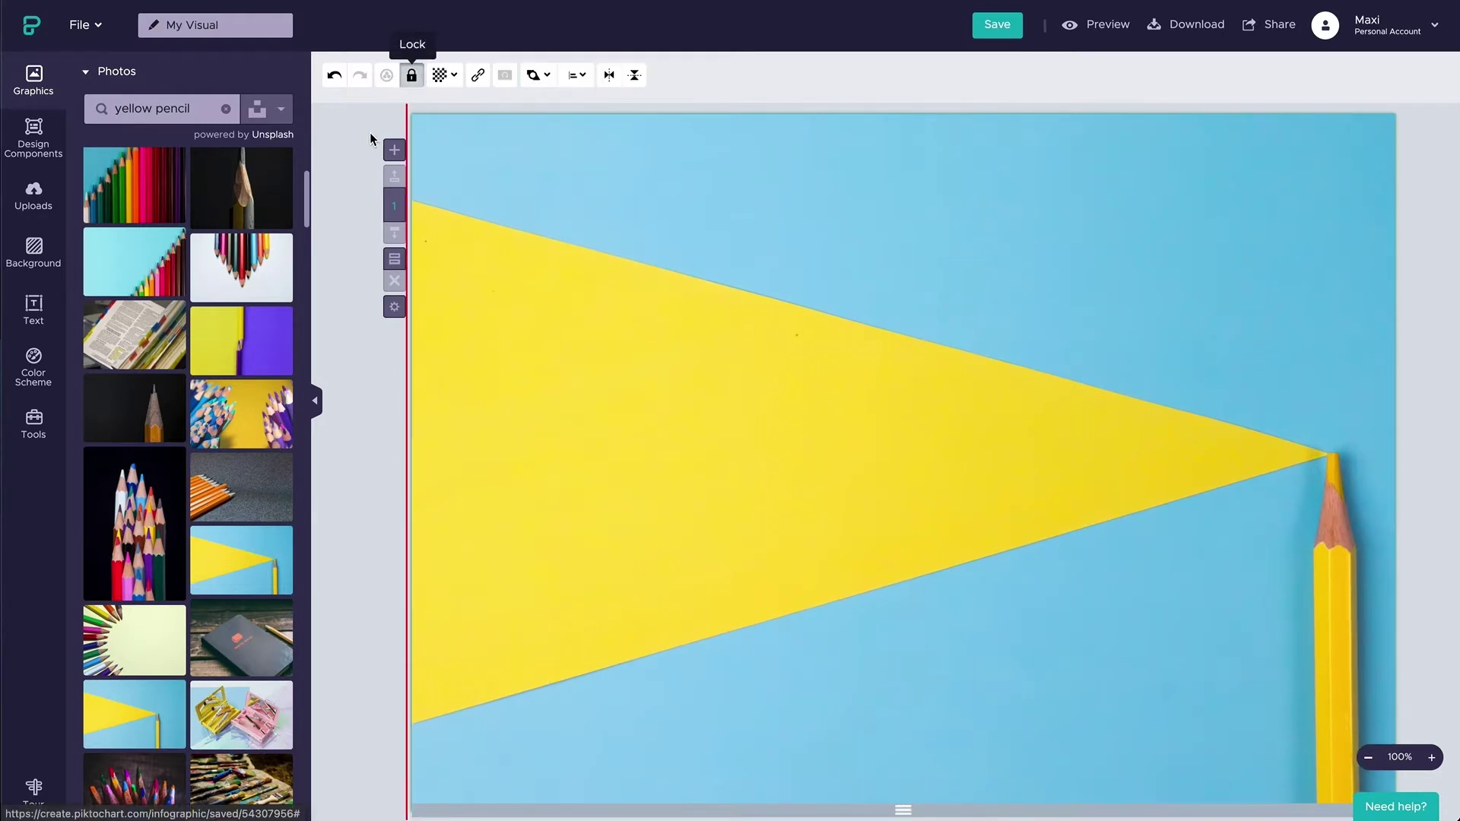
{"action": "left_click", "coordinate": [368, 134]}
{"action": "left_click", "coordinate": [226, 109]}
{"action": "left_click", "coordinate": [128, 72]}
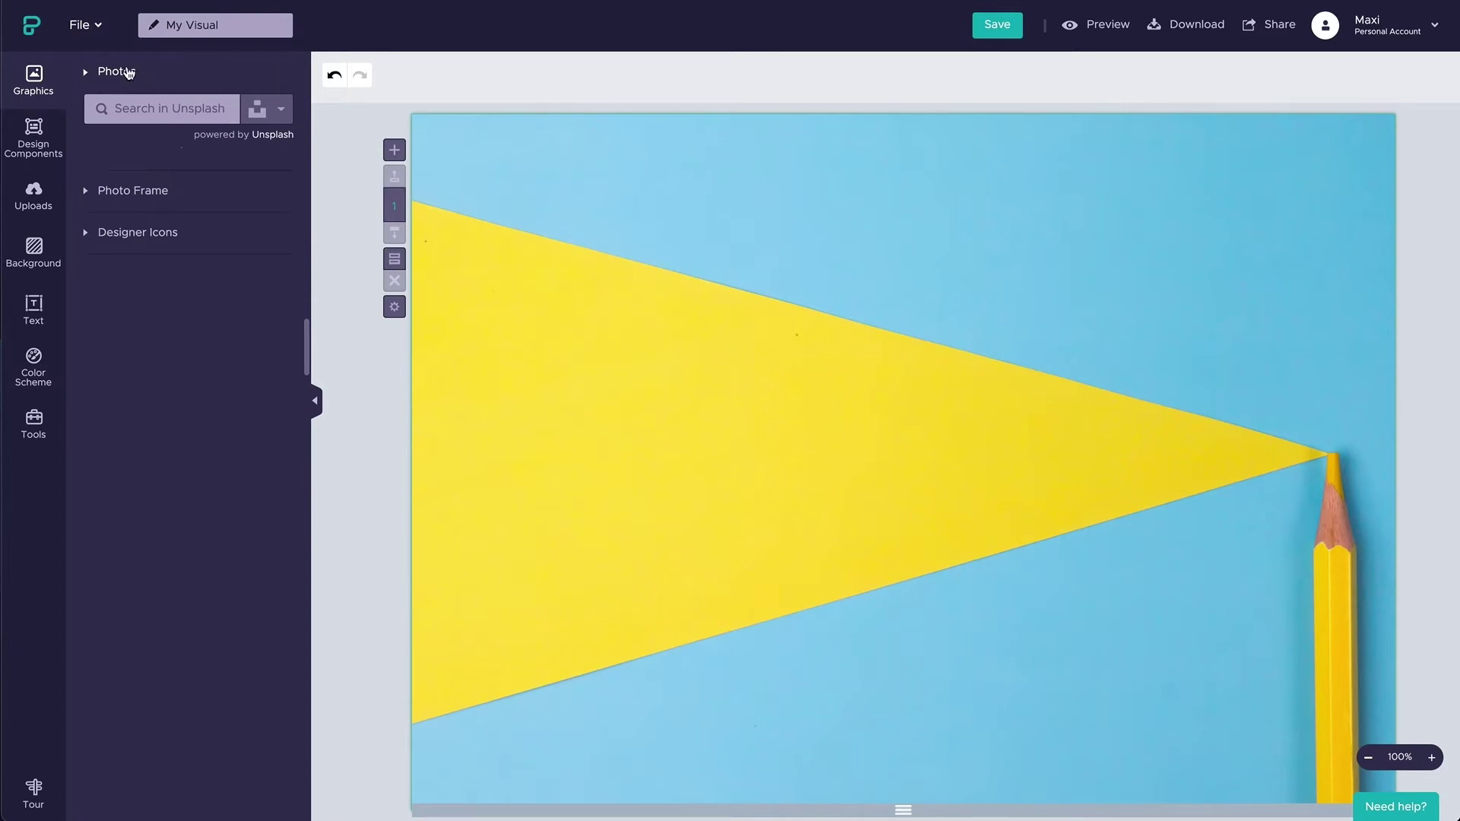
{"action": "left_click", "coordinate": [34, 308]}
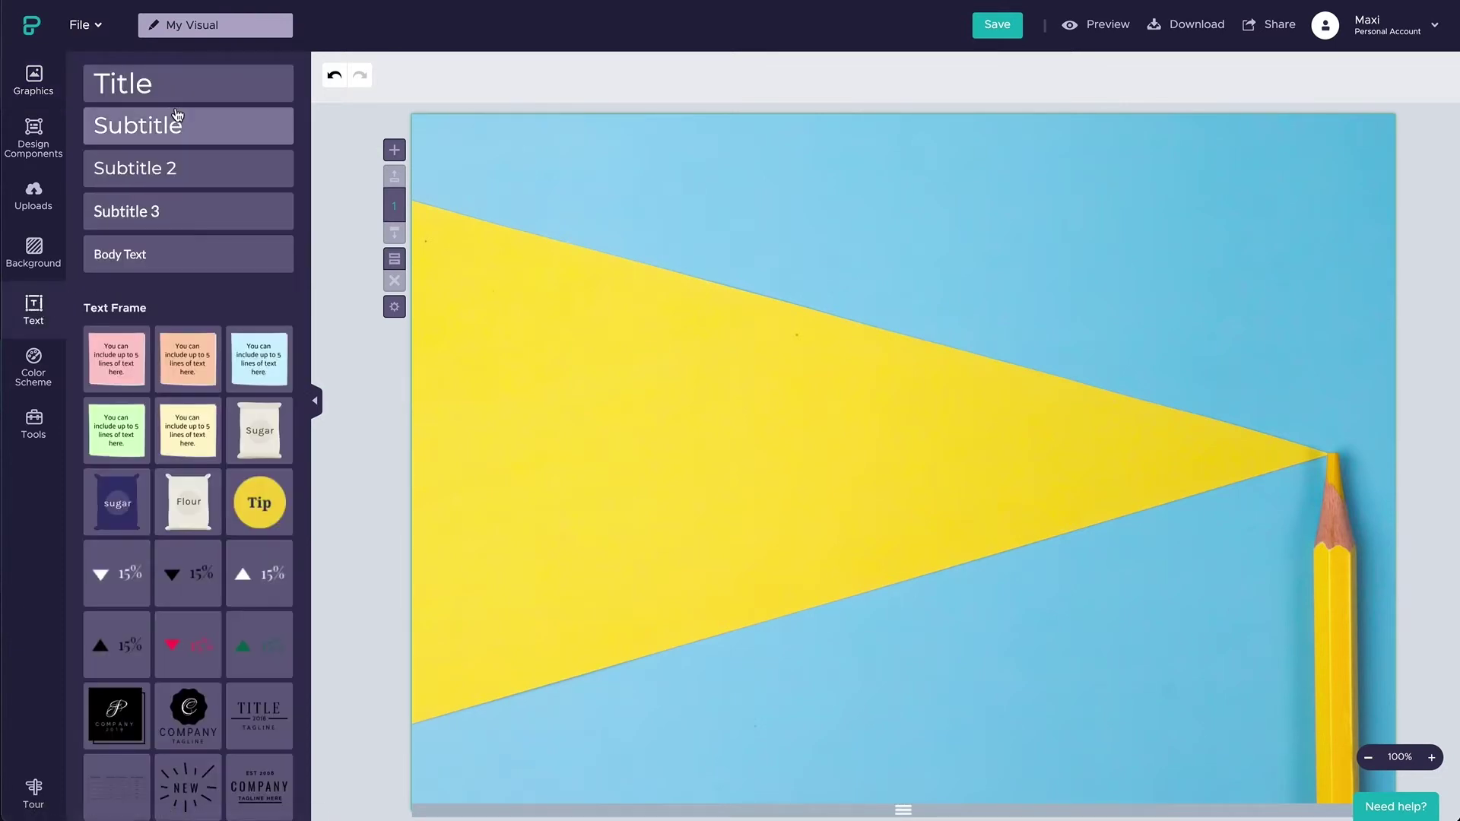
{"action": "left_click", "coordinate": [174, 90]}
{"action": "type", "text": "SAVE "}
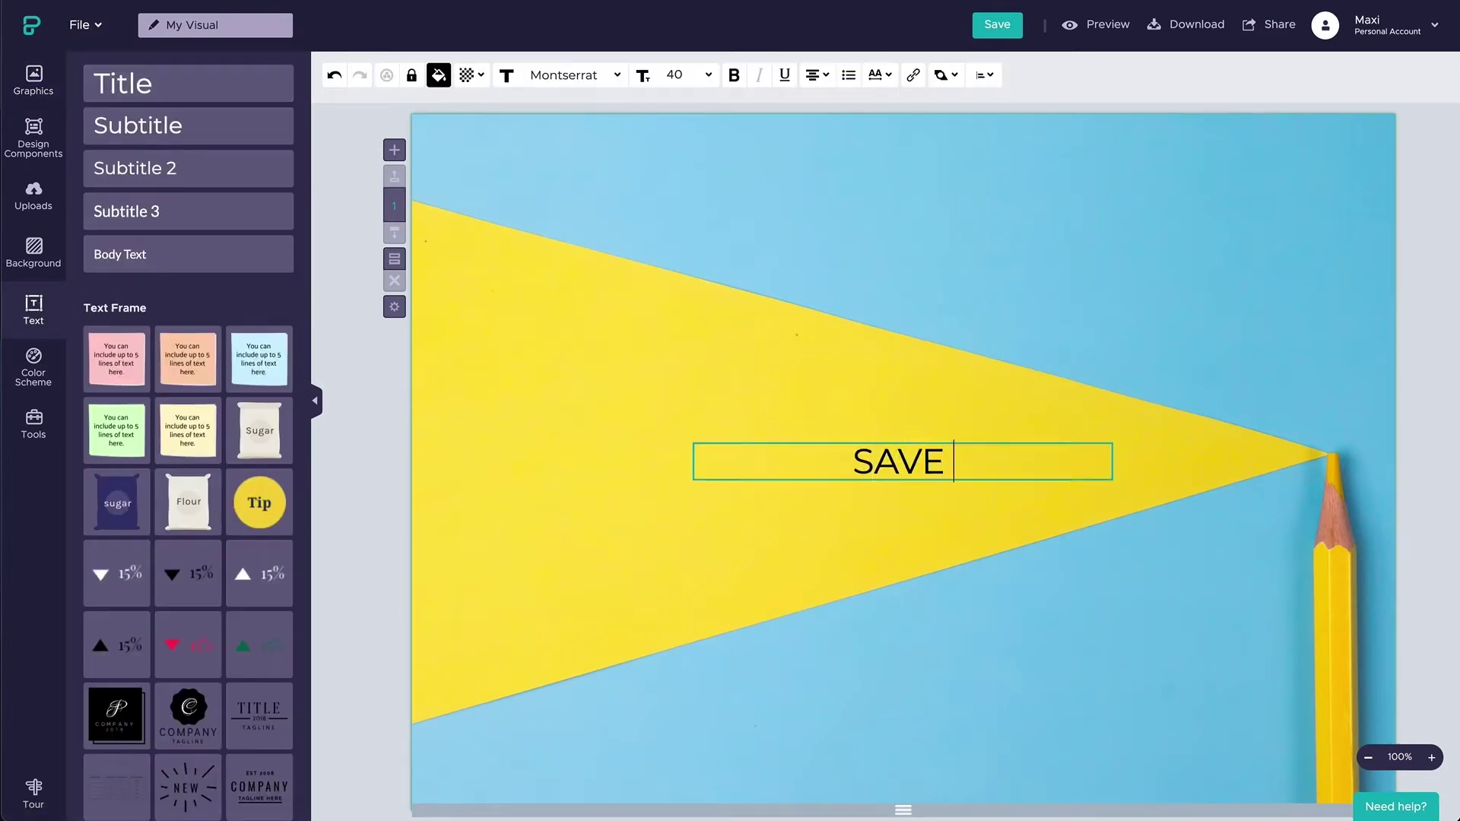
{"action": "type", "text": "THE DATE"}
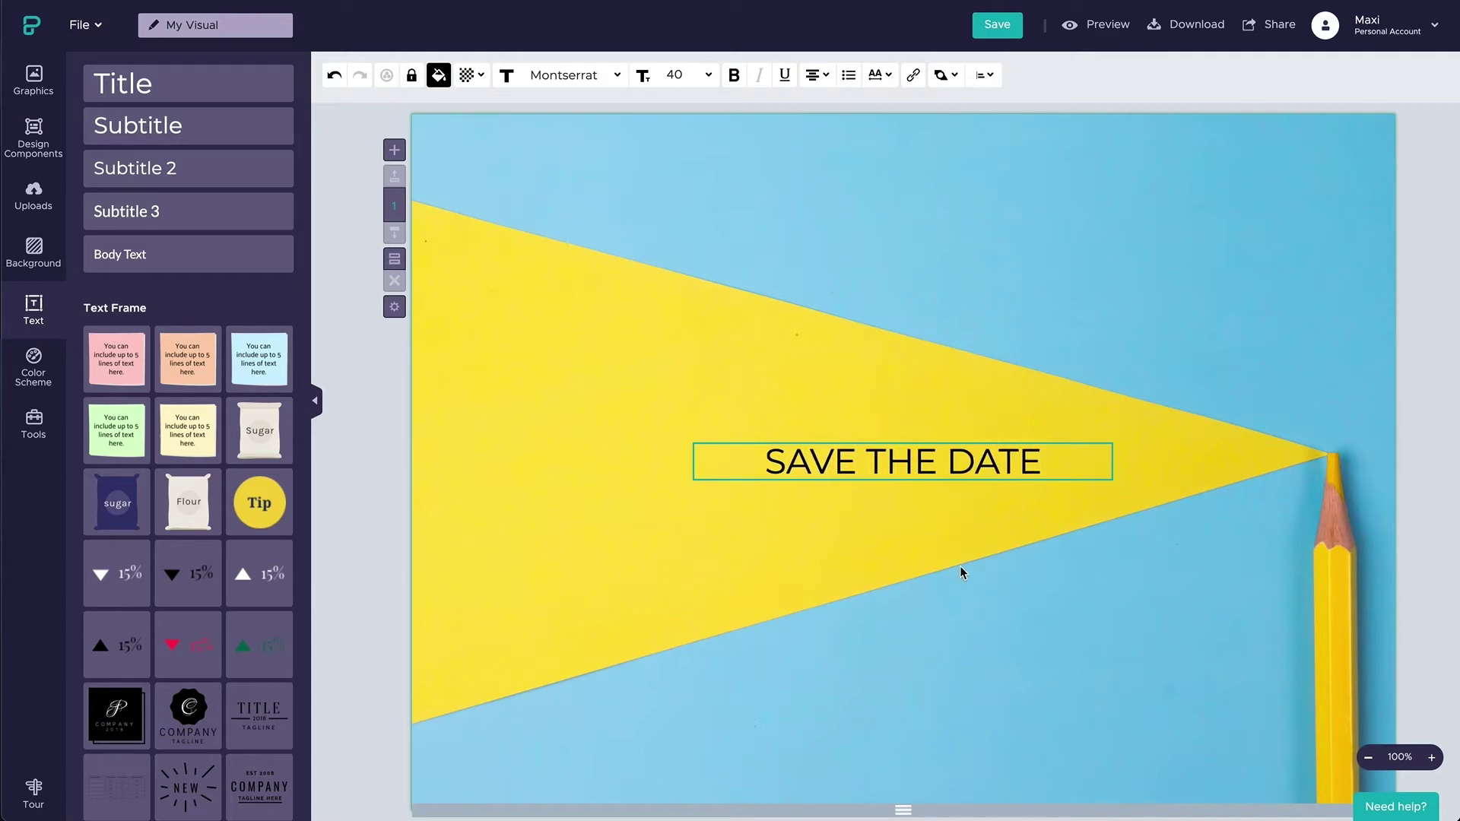
{"action": "left_click", "coordinate": [961, 572]}
Set the title to font size 300 in Barlow Condensed
{"action": "left_click", "coordinate": [880, 464]}
{"action": "left_click", "coordinate": [680, 75]}
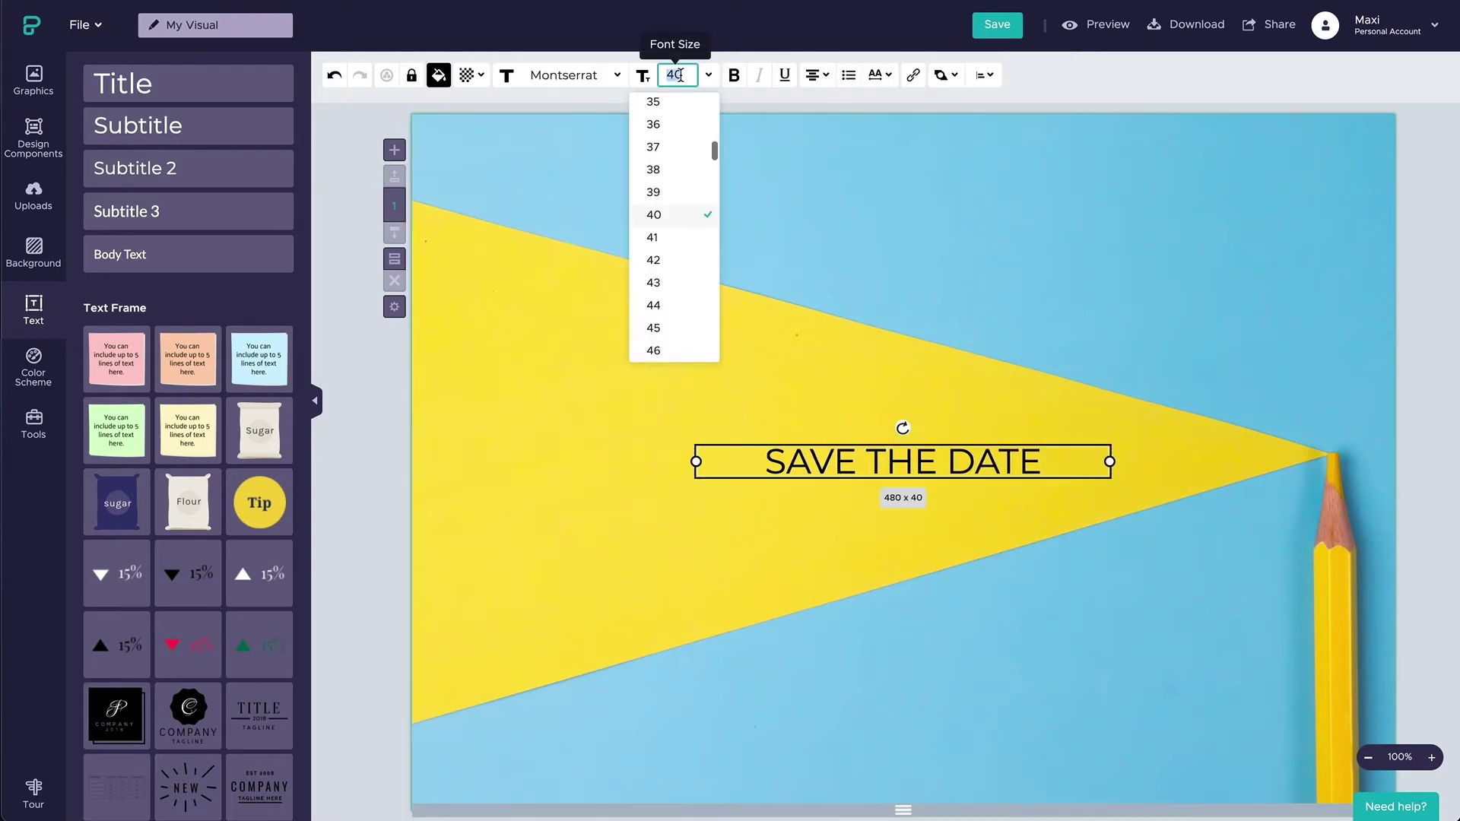
{"action": "type", "text": "300"}
{"action": "key", "text": "Return"}
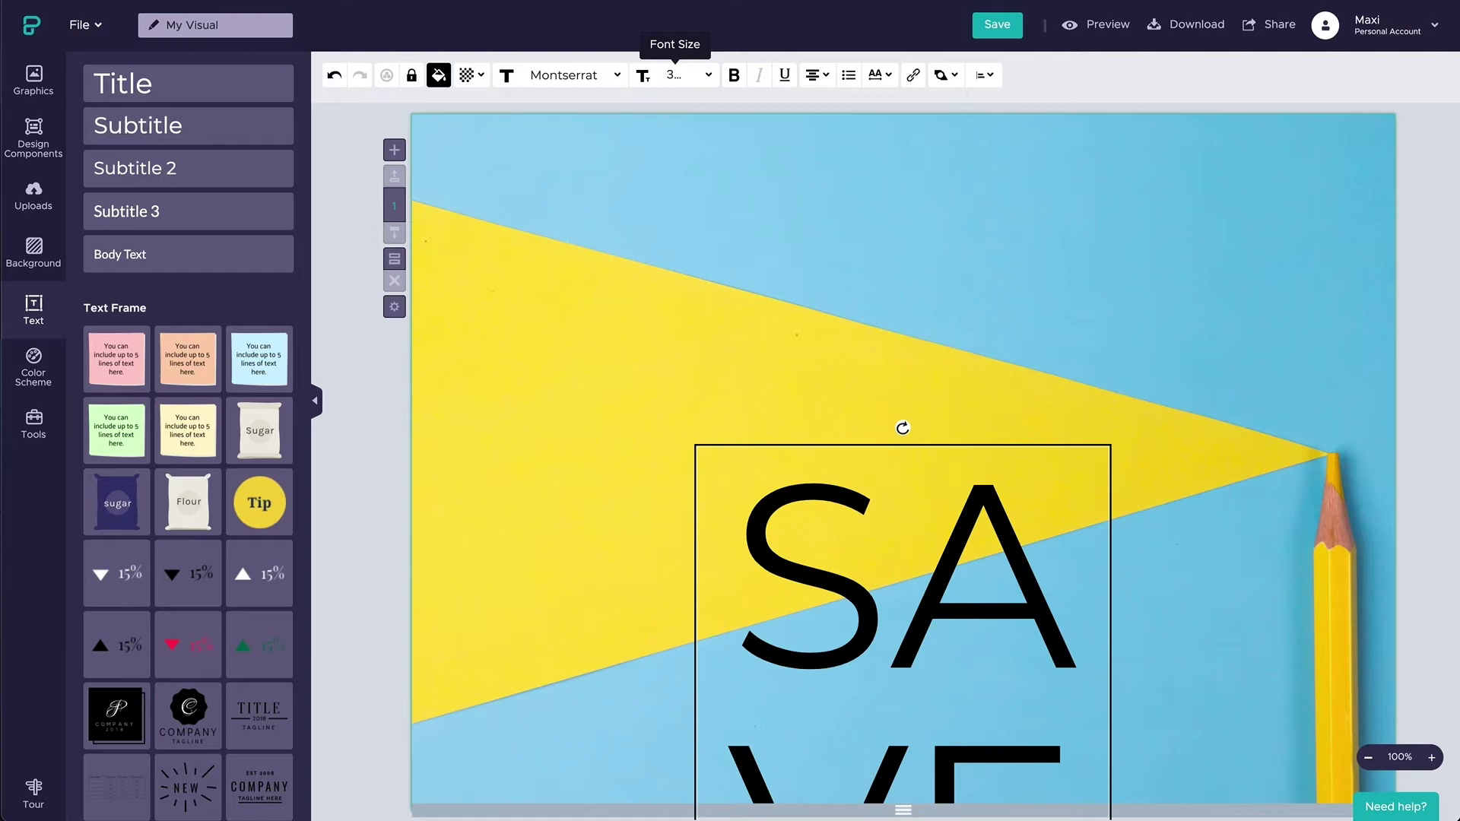
{"action": "left_click", "coordinate": [564, 74]}
{"action": "type", "text": "ba"}
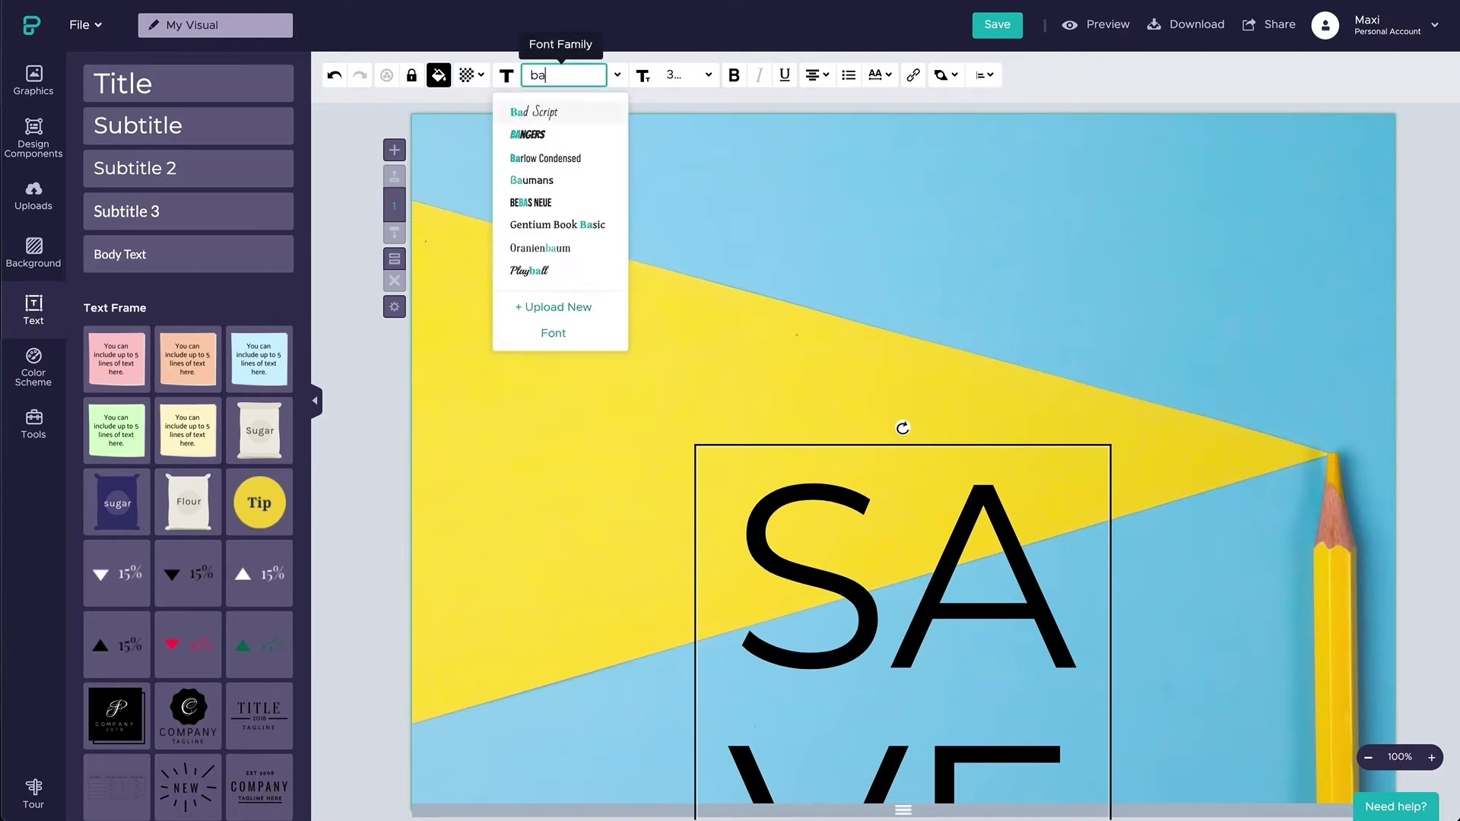
{"action": "type", "text": "rlow"}
{"action": "left_click", "coordinate": [582, 114]}
Make the title white, move it up-right and enlarge it so the words stack
{"action": "left_click", "coordinate": [454, 73]}
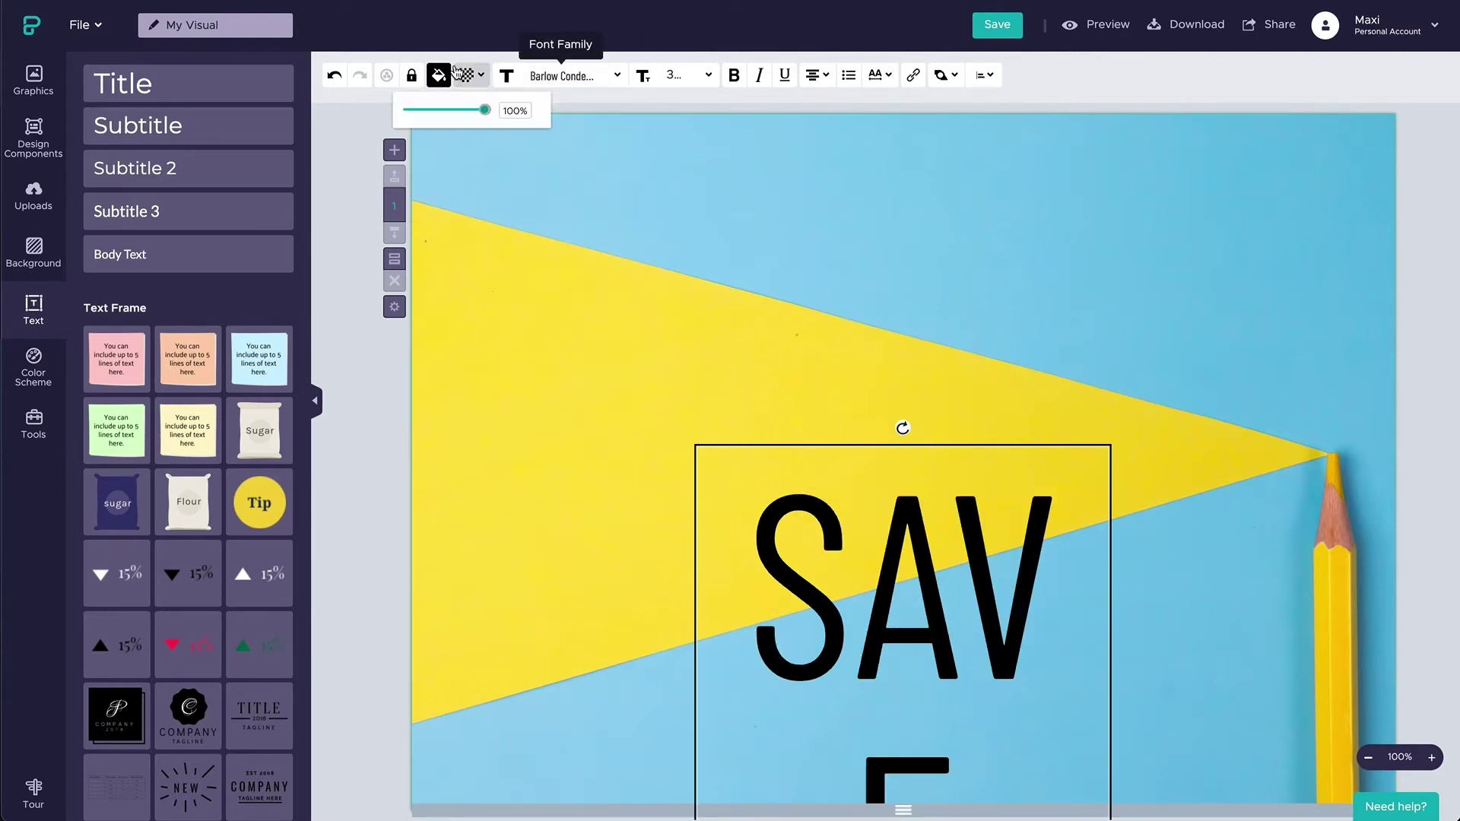
{"action": "left_click", "coordinate": [439, 75]}
{"action": "left_click", "coordinate": [544, 253]}
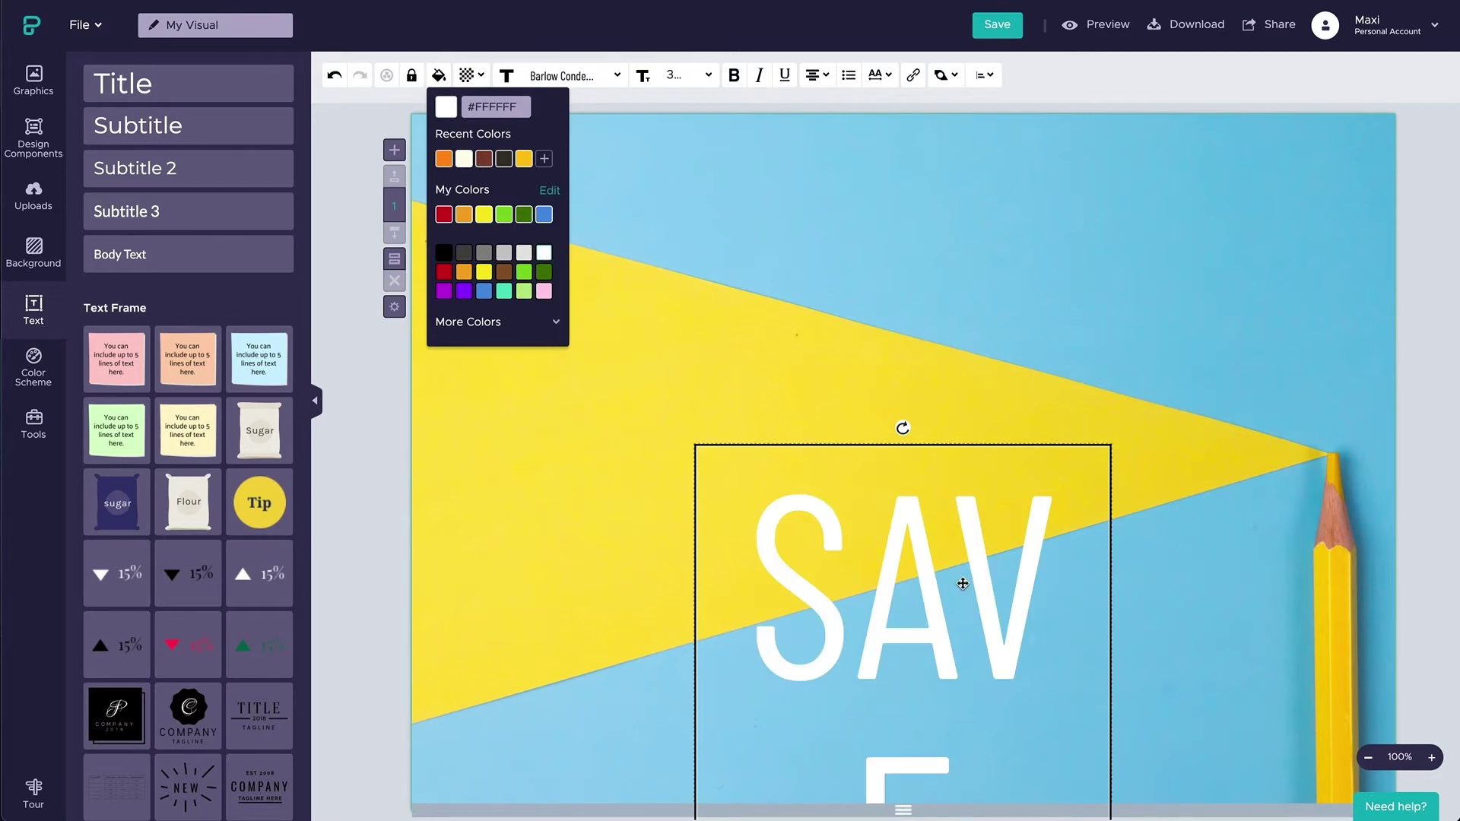
{"action": "left_click_drag", "start_coordinate": [963, 584], "coordinate": [1105, 262]}
{"action": "left_click_drag", "start_coordinate": [1252, 776], "coordinate": [1285, 776]}
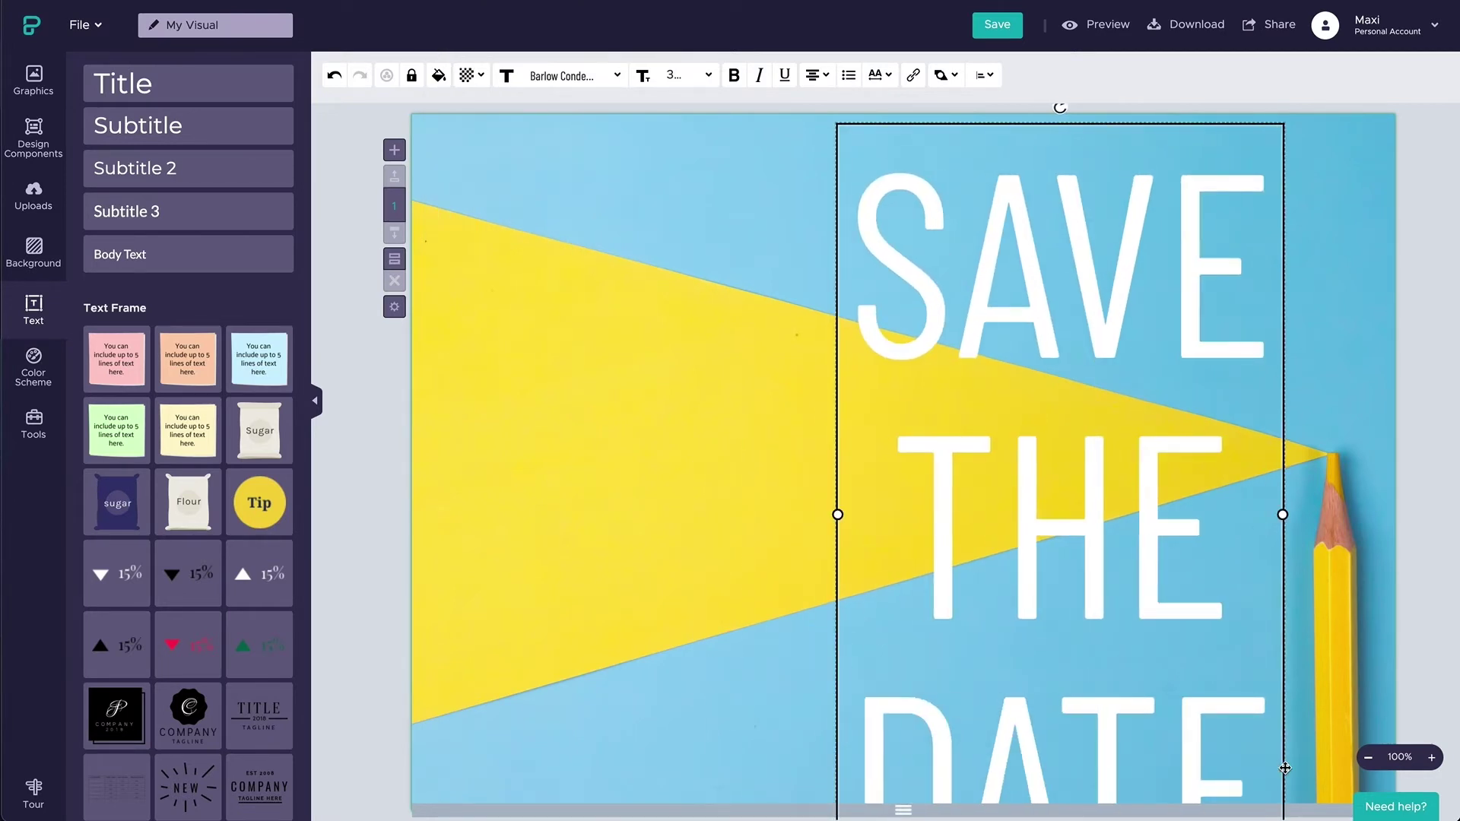
Widen the title toward the right edge, unlocking and nudging the background photo to fit
{"action": "left_click_drag", "start_coordinate": [1163, 693], "coordinate": [1215, 642]}
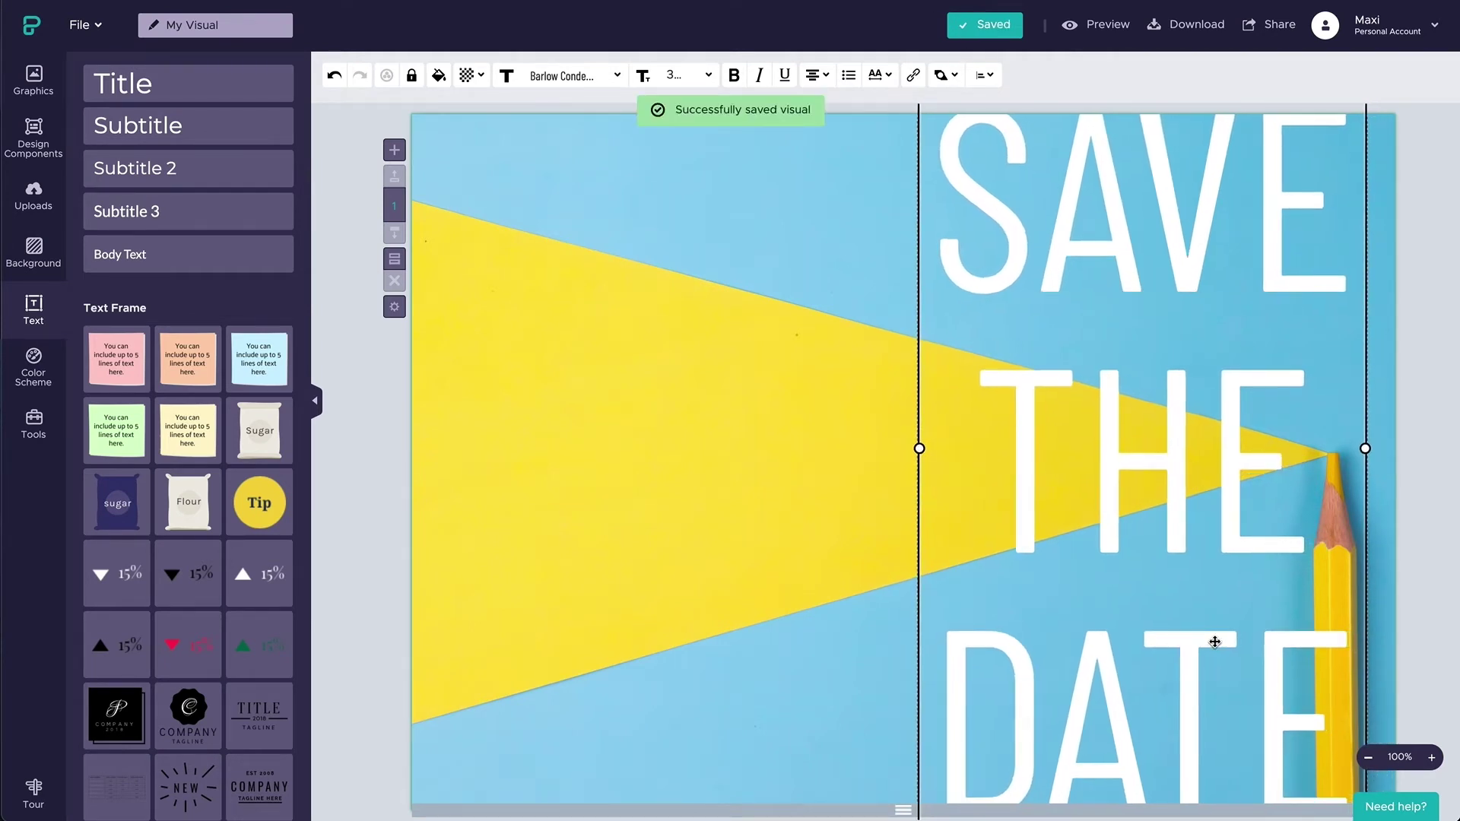
{"action": "left_click", "coordinate": [722, 460]}
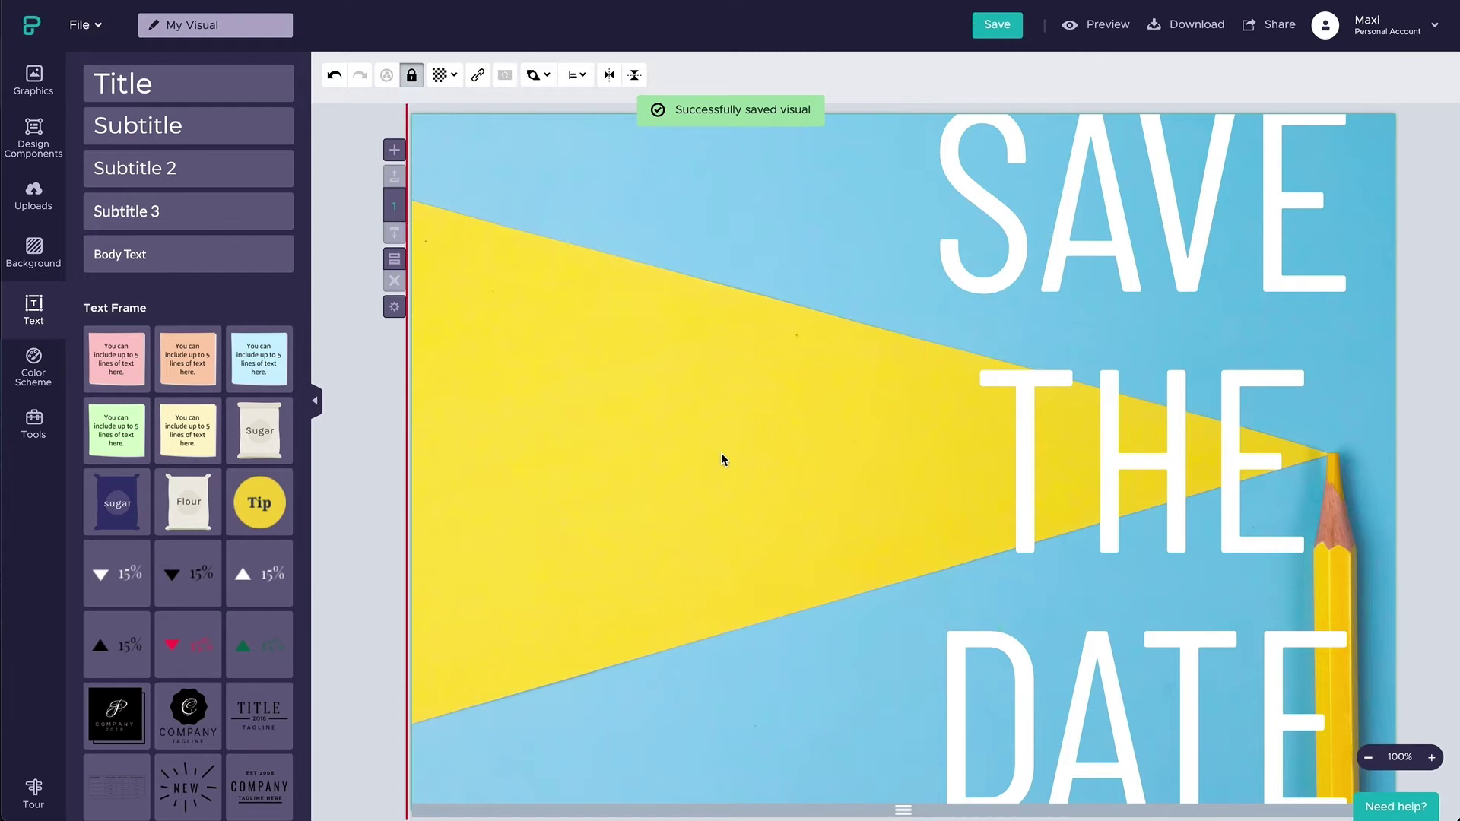
{"action": "left_click", "coordinate": [411, 74]}
{"action": "left_click_drag", "start_coordinate": [675, 401], "coordinate": [682, 414]}
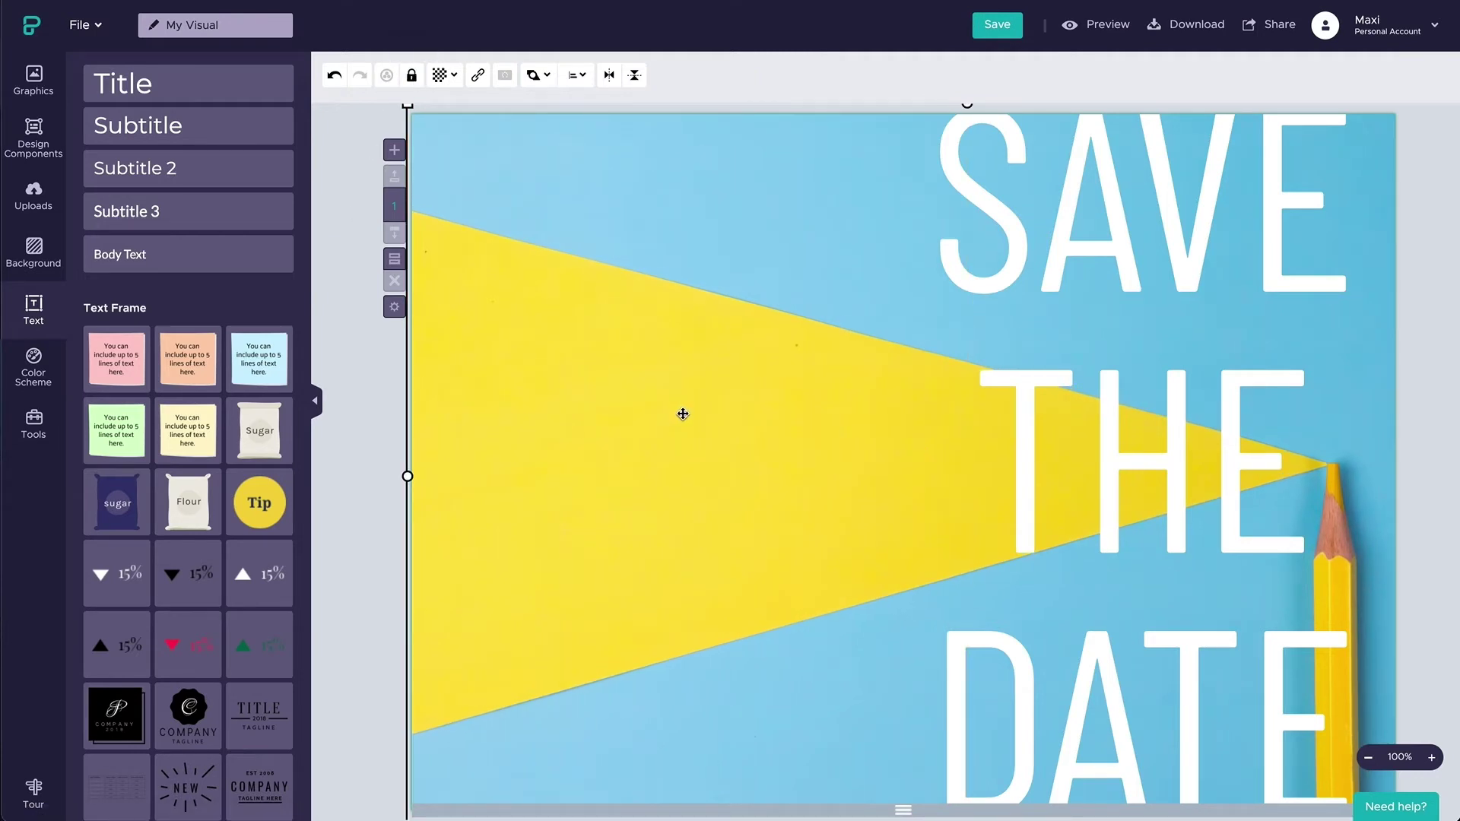
{"action": "left_click_drag", "start_coordinate": [1128, 455], "coordinate": [1133, 457]}
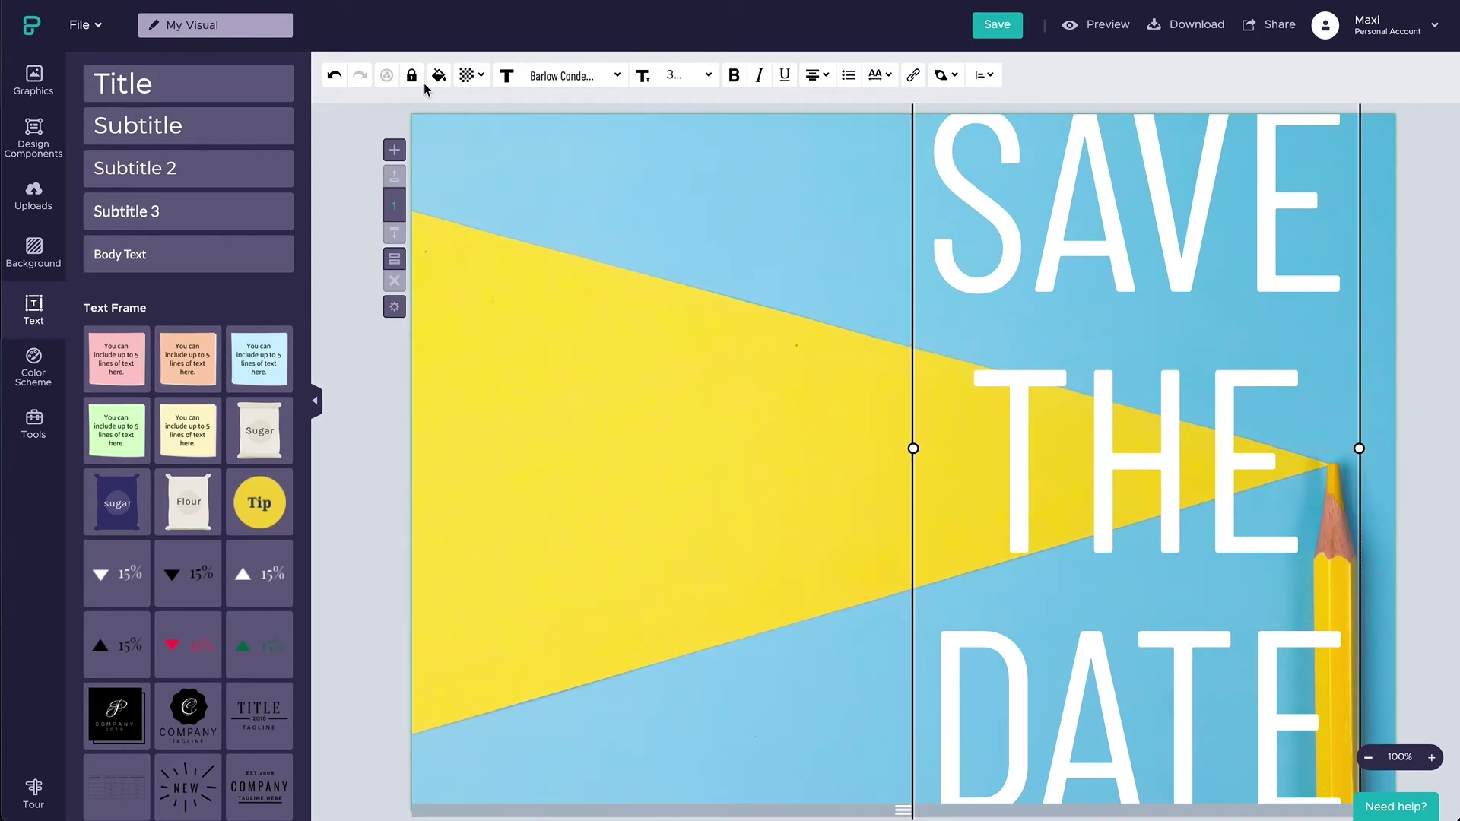
{"action": "left_click", "coordinate": [437, 122]}
Re-lock the background and add a subtitle reading 'Conversation of Storytelling'
{"action": "left_click", "coordinate": [412, 75]}
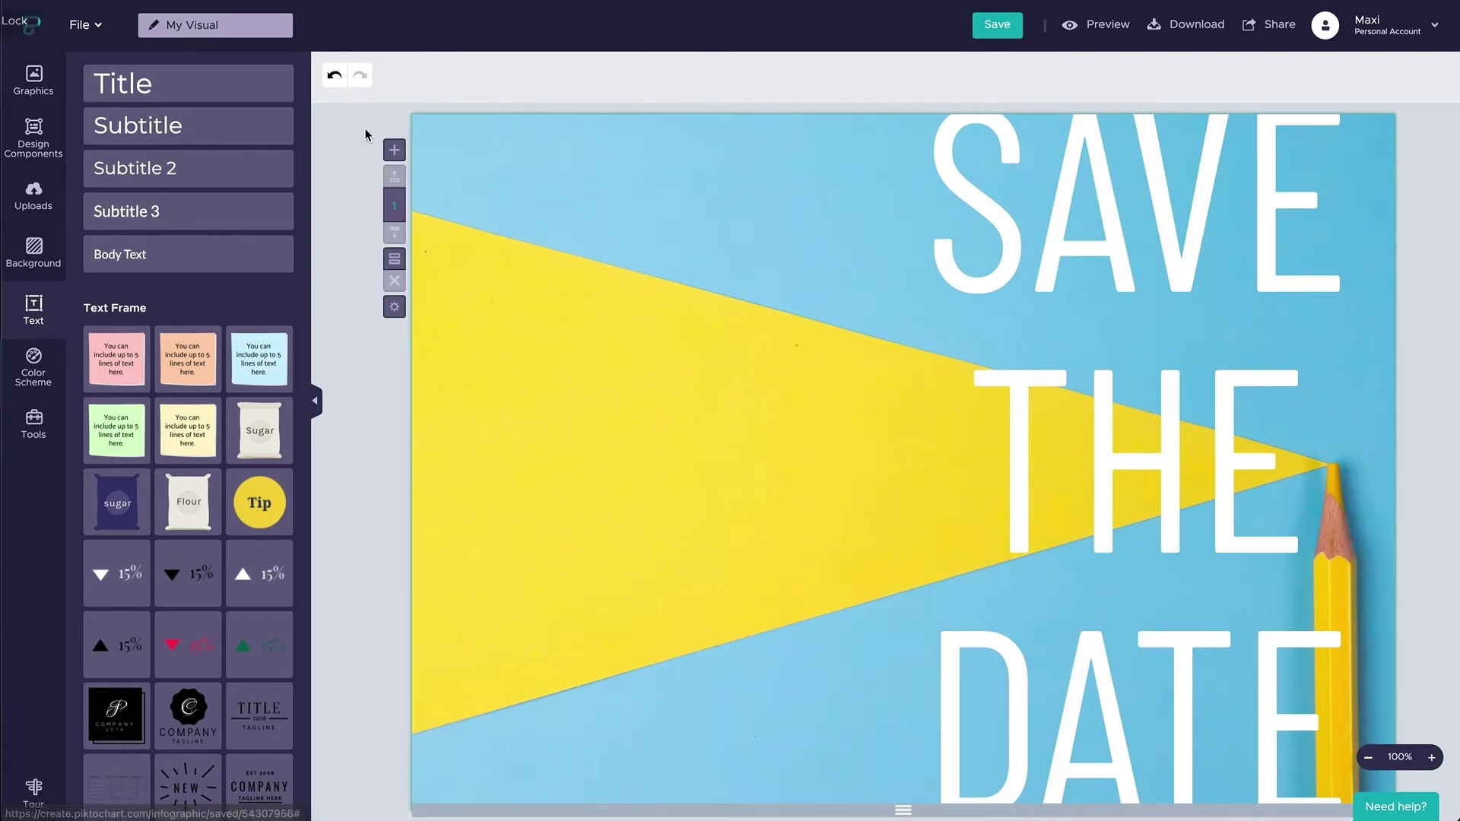
{"action": "left_click", "coordinate": [267, 133]}
{"action": "type", "text": "Conve"}
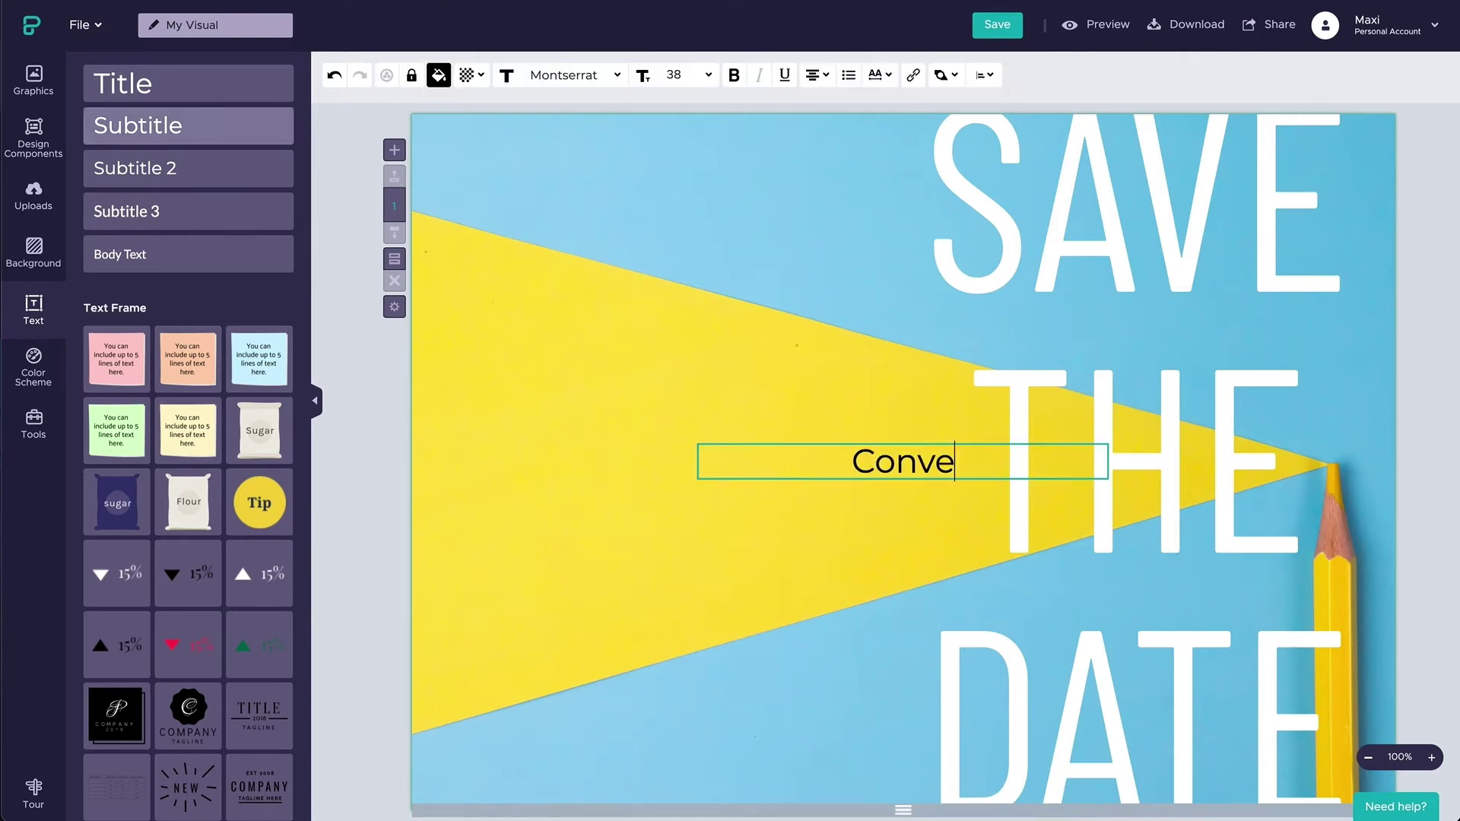
{"action": "type", "text": "rsation"}
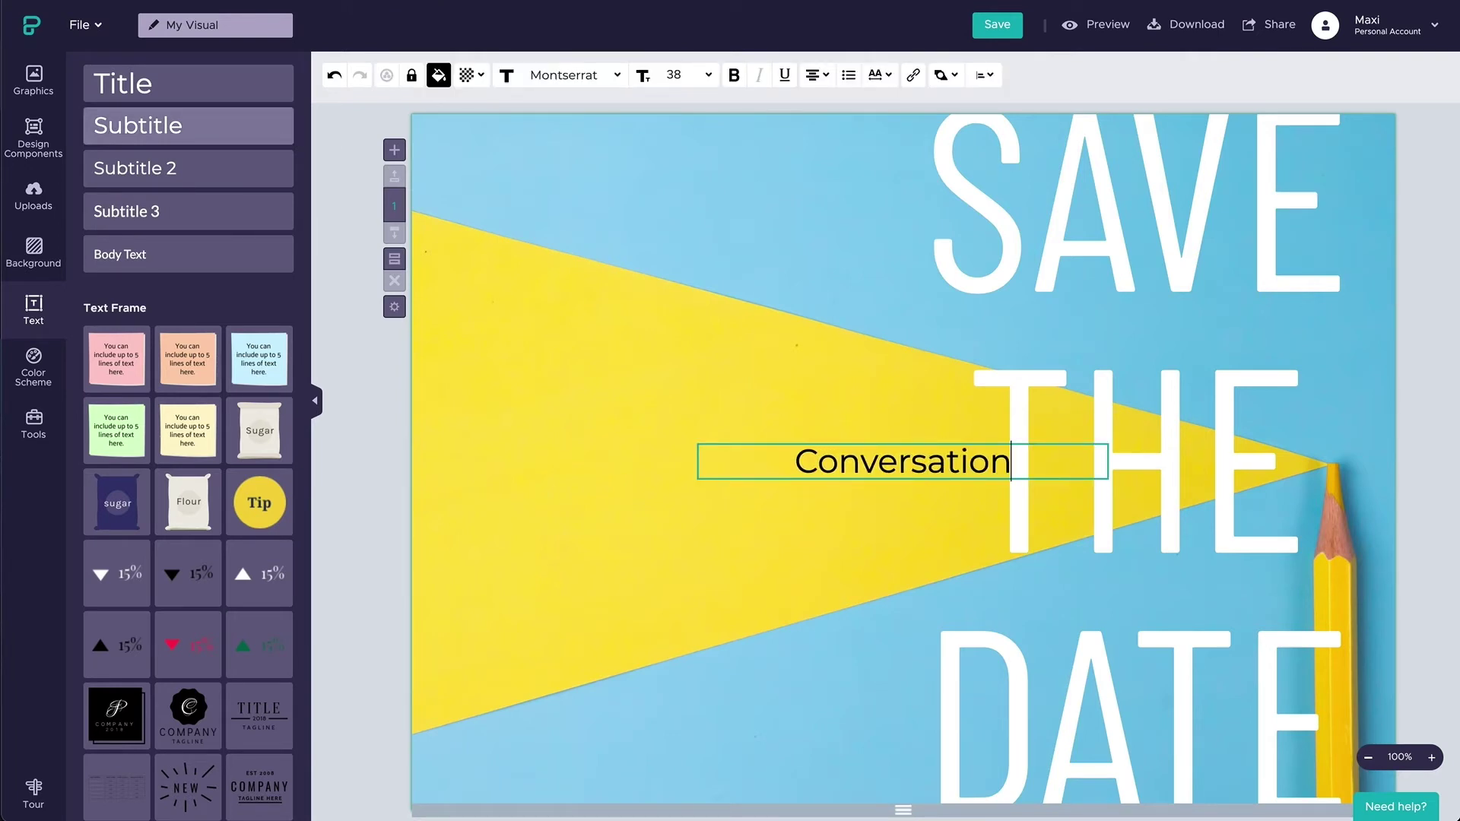
{"action": "type", "text": " of Story"}
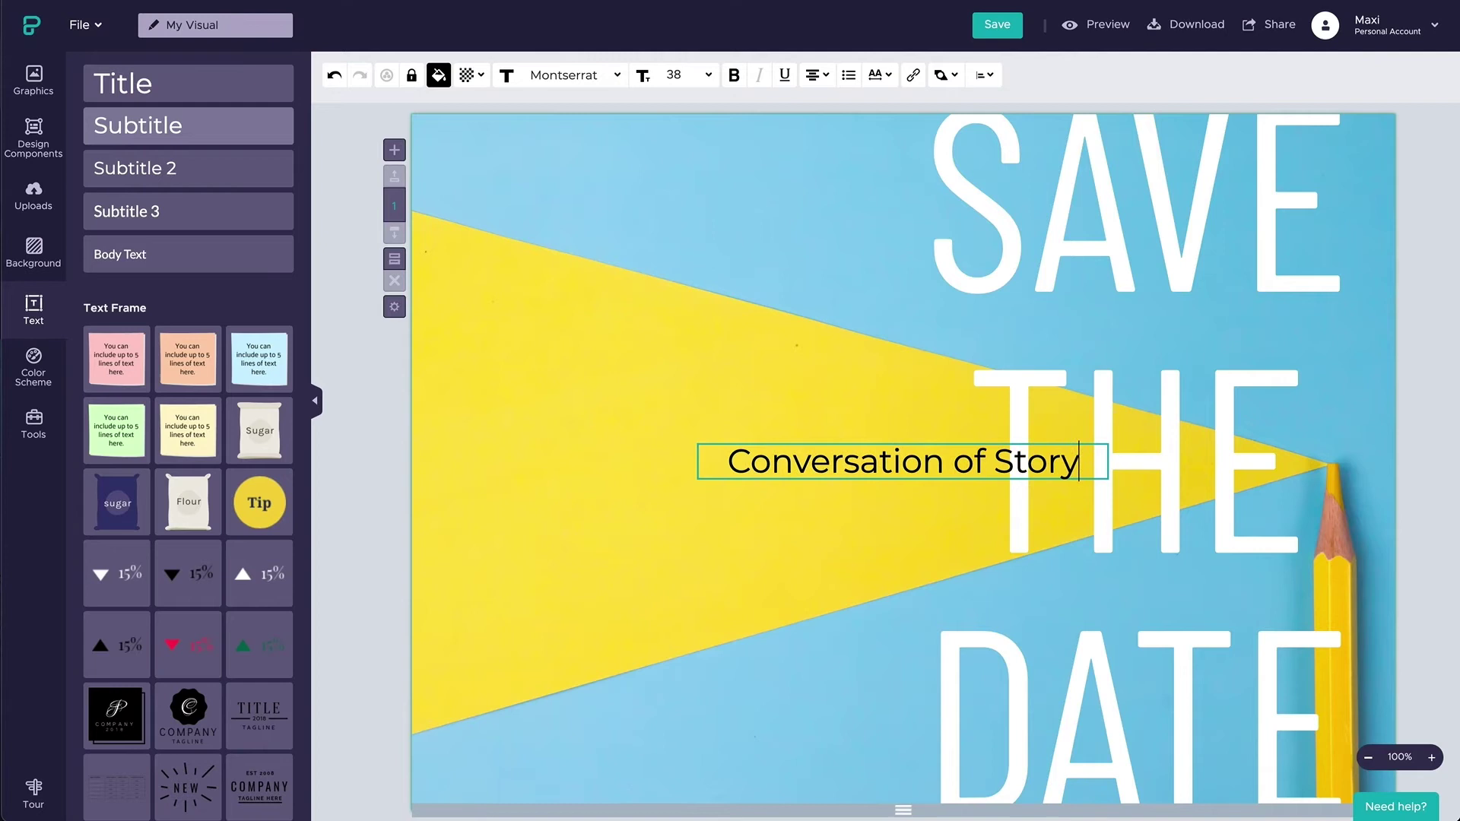
{"action": "type", "text": "telling"}
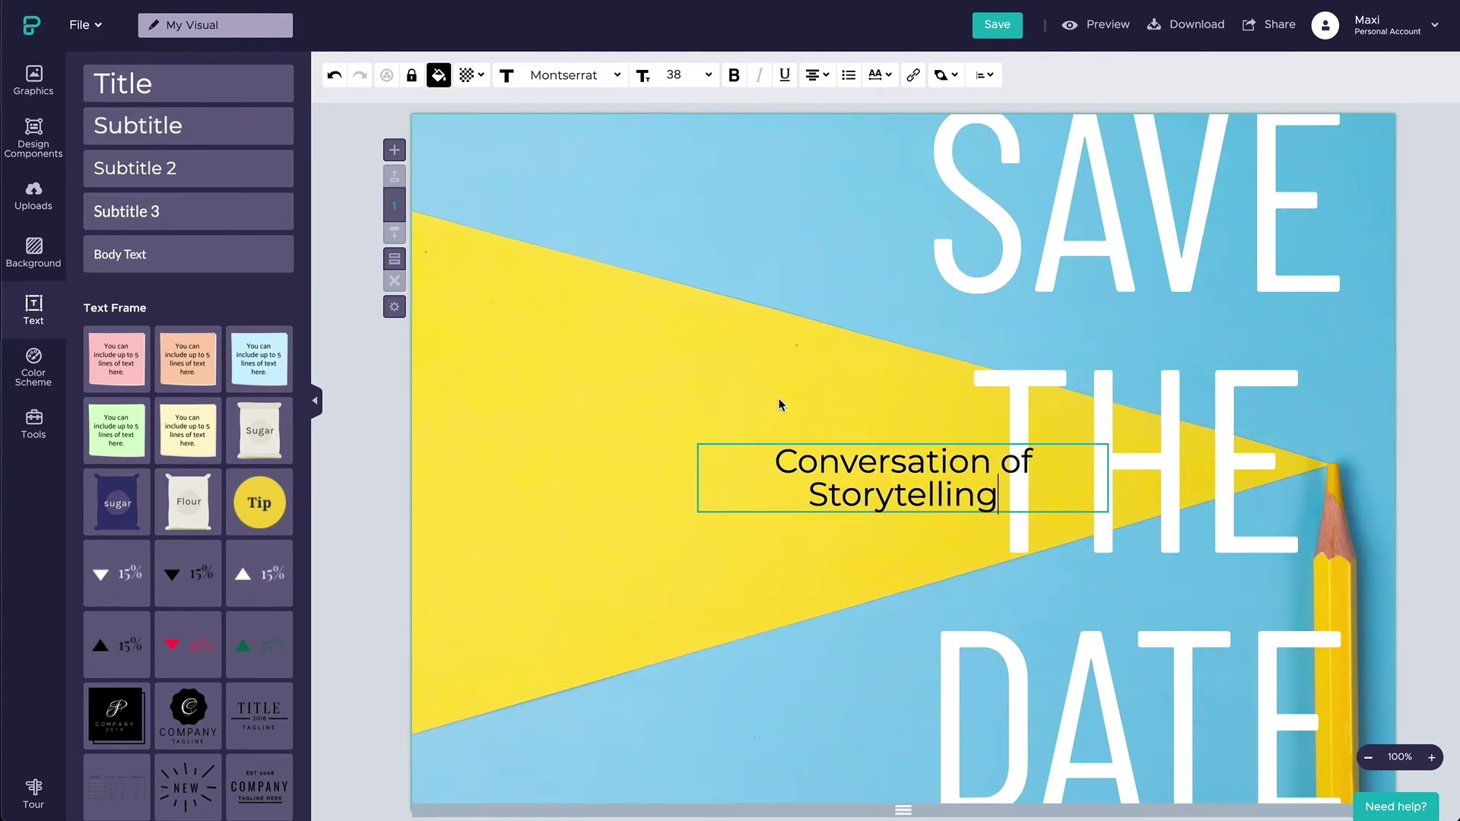
{"action": "key", "text": "Escape"}
Set the heading to Noto Sans at size 24
{"action": "left_click", "coordinate": [606, 68]}
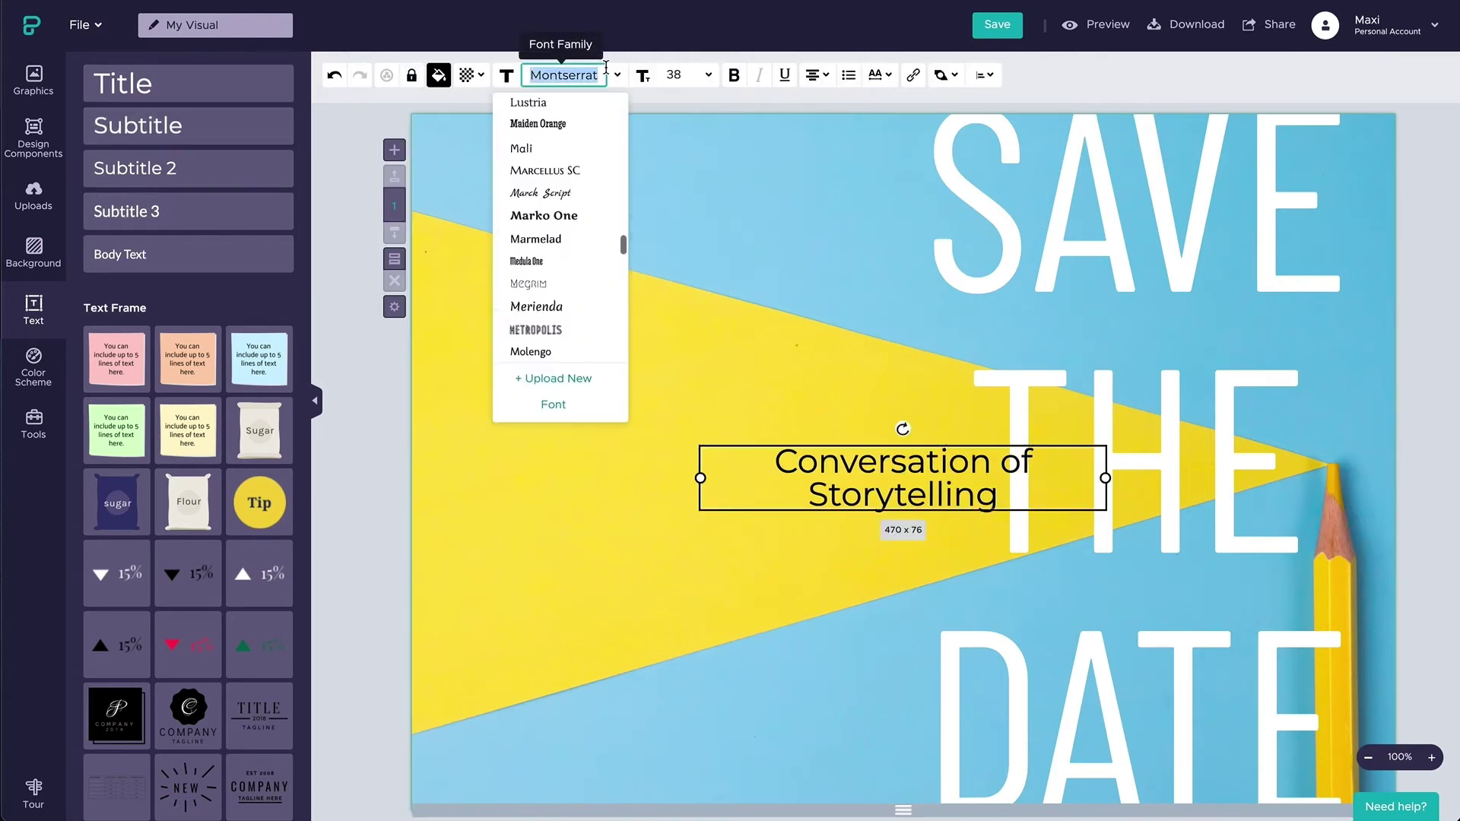
{"action": "type", "text": "Noto Sans"}
{"action": "left_click", "coordinate": [596, 114]}
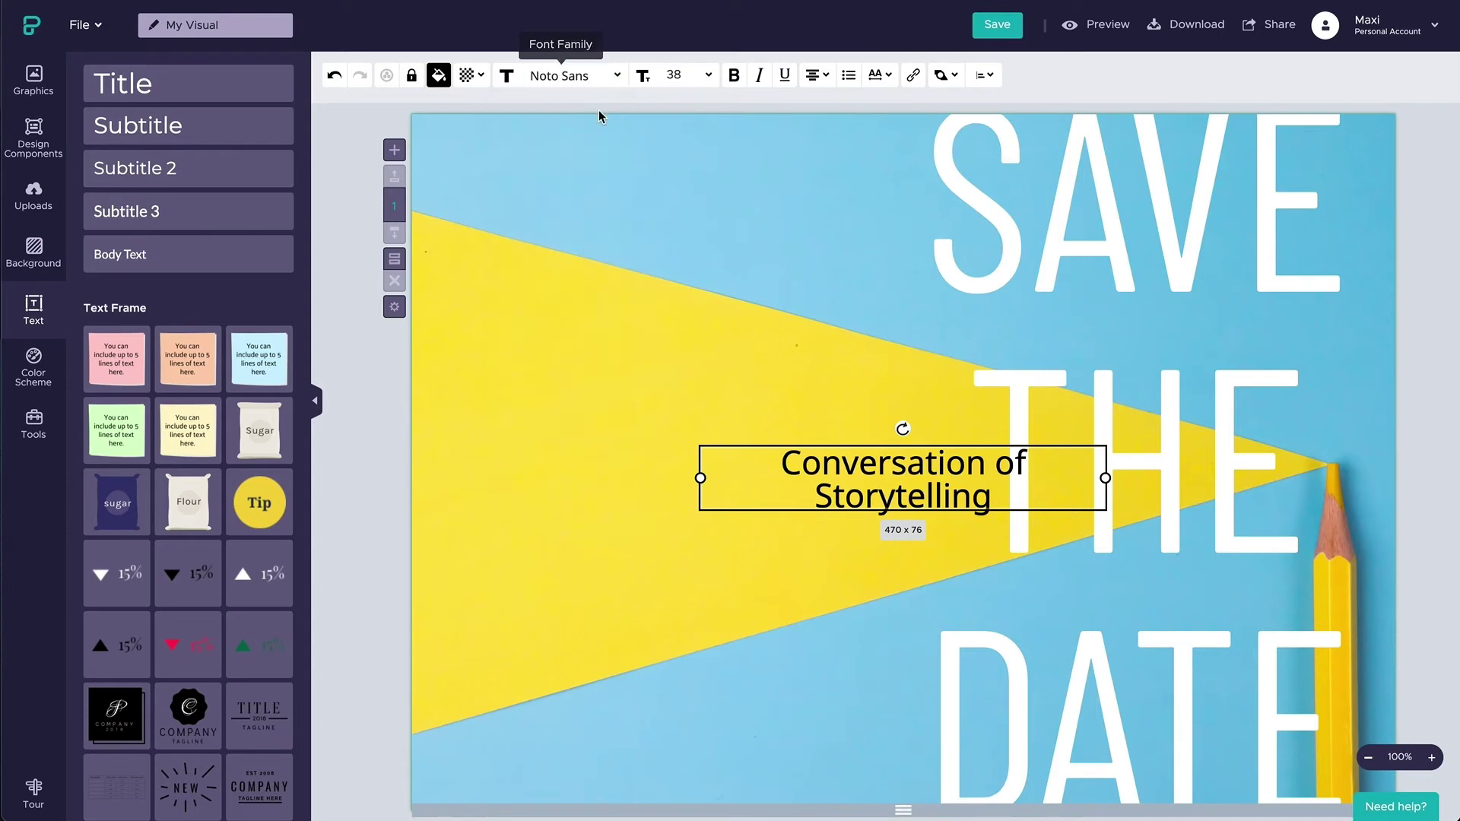
{"action": "left_click", "coordinate": [709, 74]}
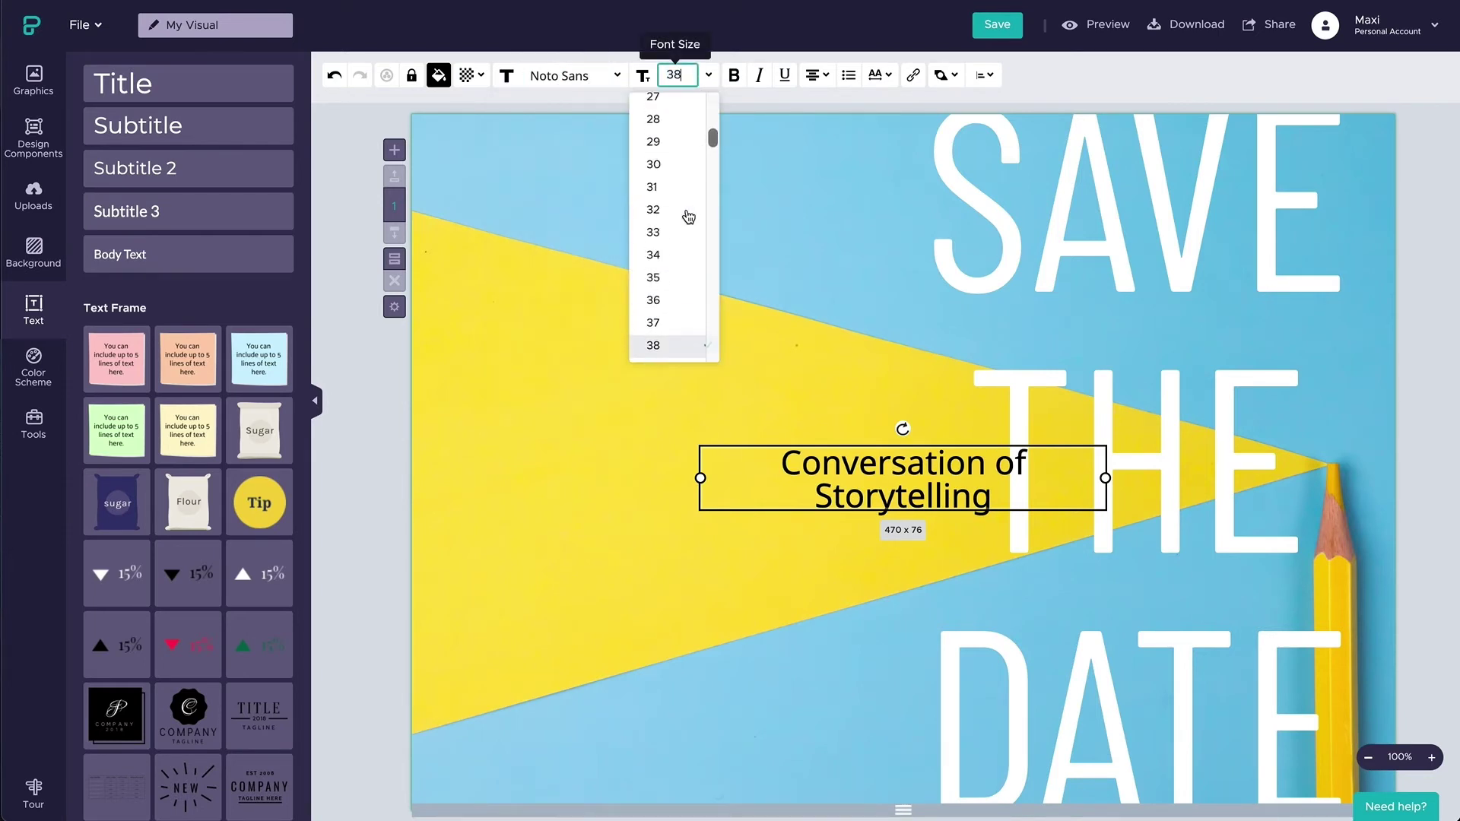
{"action": "scroll", "coordinate": [688, 215], "scroll_direction": "up", "scroll_amount": 1}
{"action": "left_click", "coordinate": [653, 185]}
{"action": "scroll", "coordinate": [668, 144], "scroll_direction": "up", "scroll_amount": 1}
{"action": "left_click", "coordinate": [663, 116]}
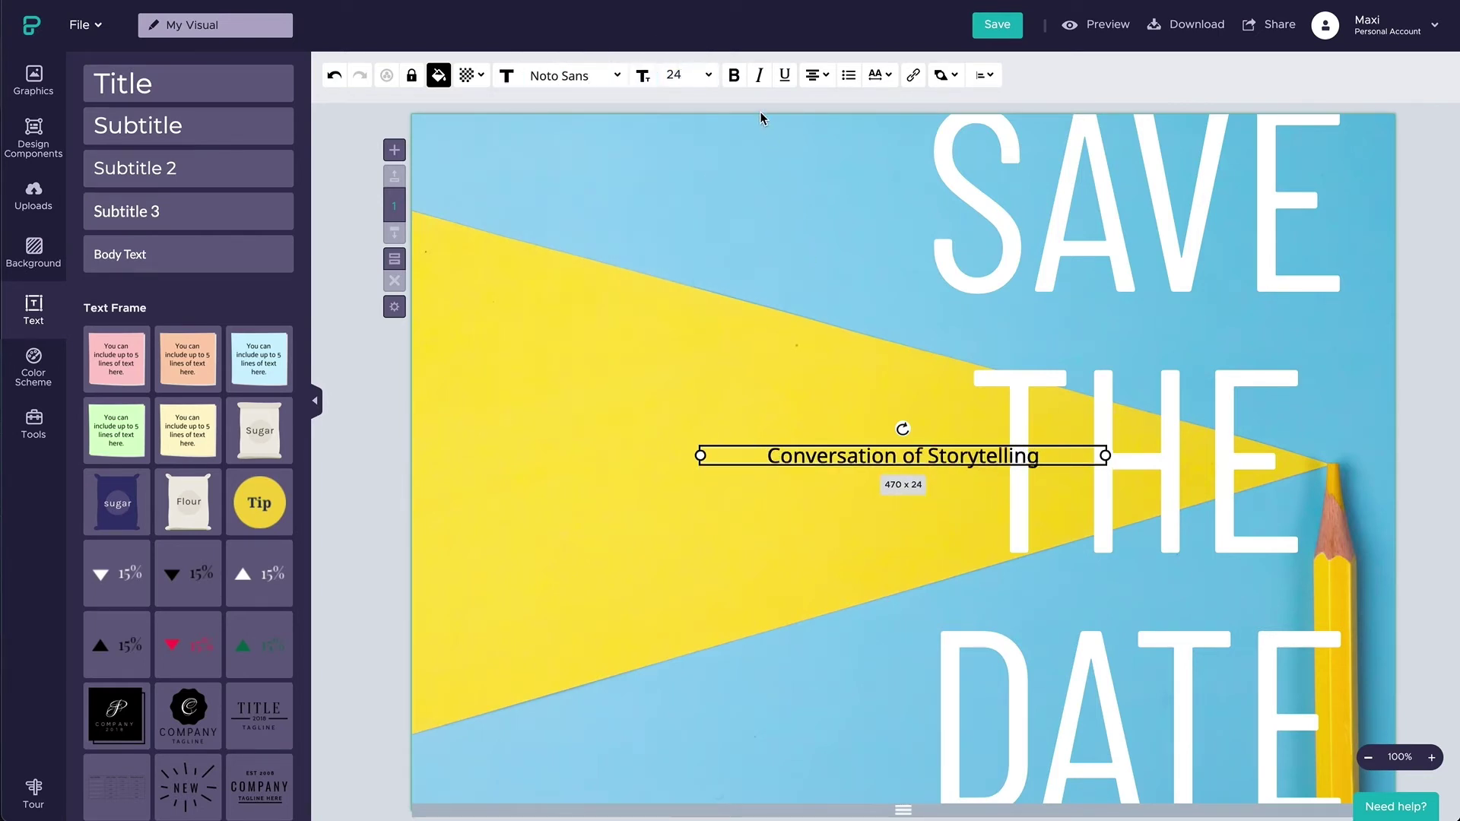
Make the heading bold and right-aligned, narrow it, and place it top left
{"action": "left_click", "coordinate": [734, 76]}
{"action": "mouse_move", "coordinate": [816, 74]}
{"action": "left_click", "coordinate": [806, 101]}
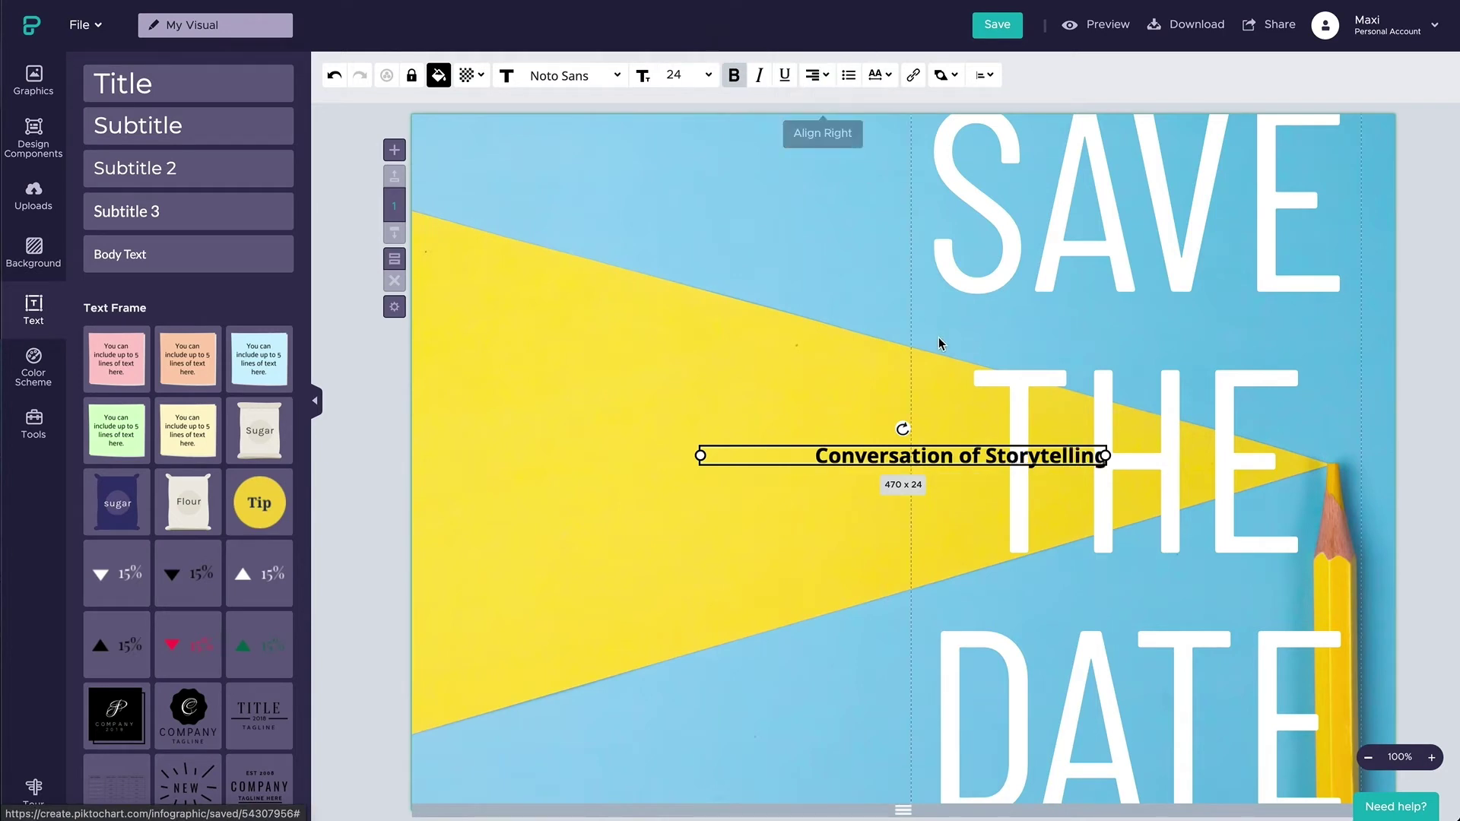
{"action": "left_click_drag", "start_coordinate": [700, 457], "coordinate": [761, 457]}
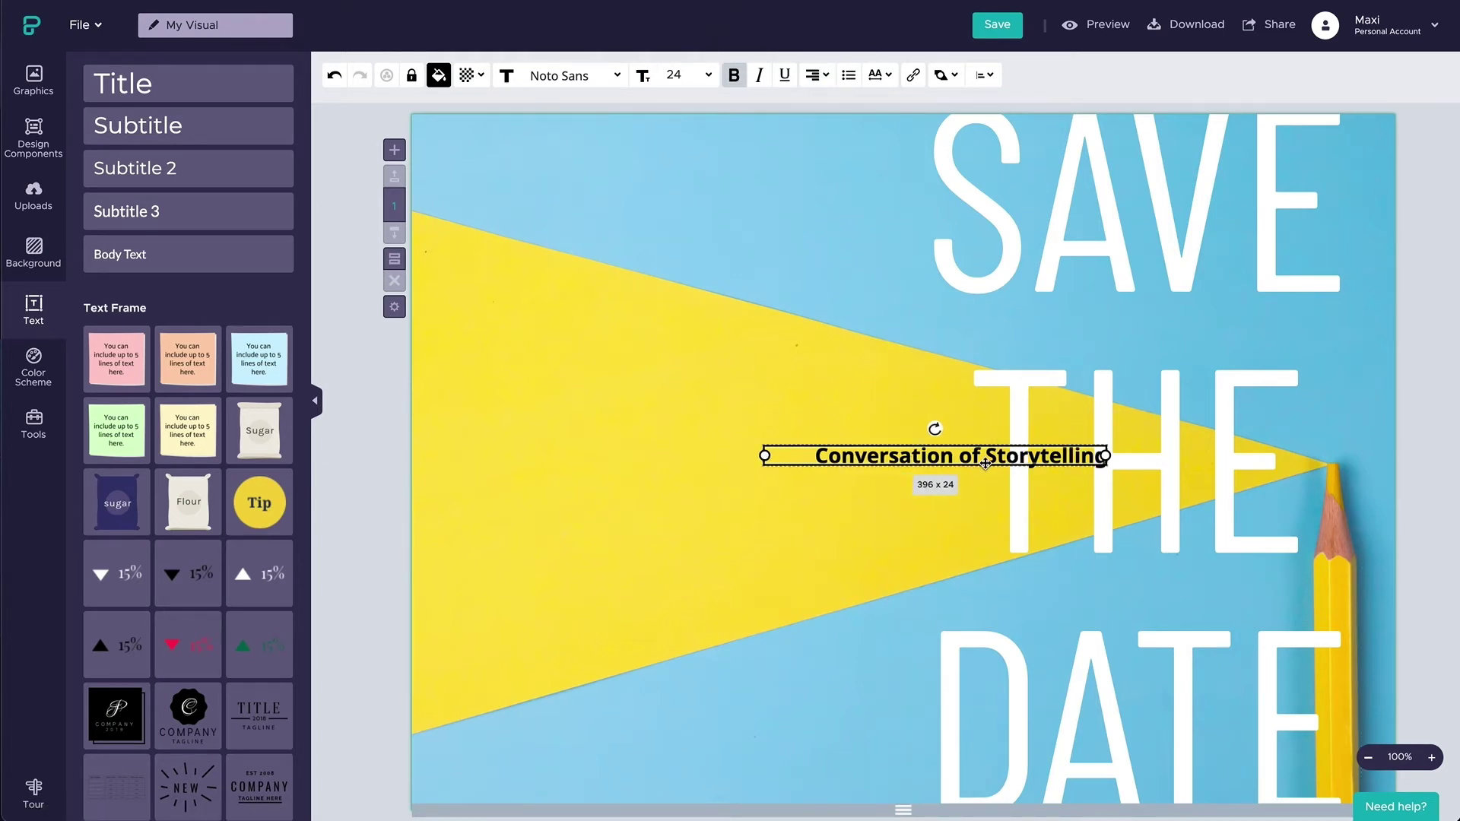
{"action": "left_click_drag", "start_coordinate": [982, 461], "coordinate": [834, 188]}
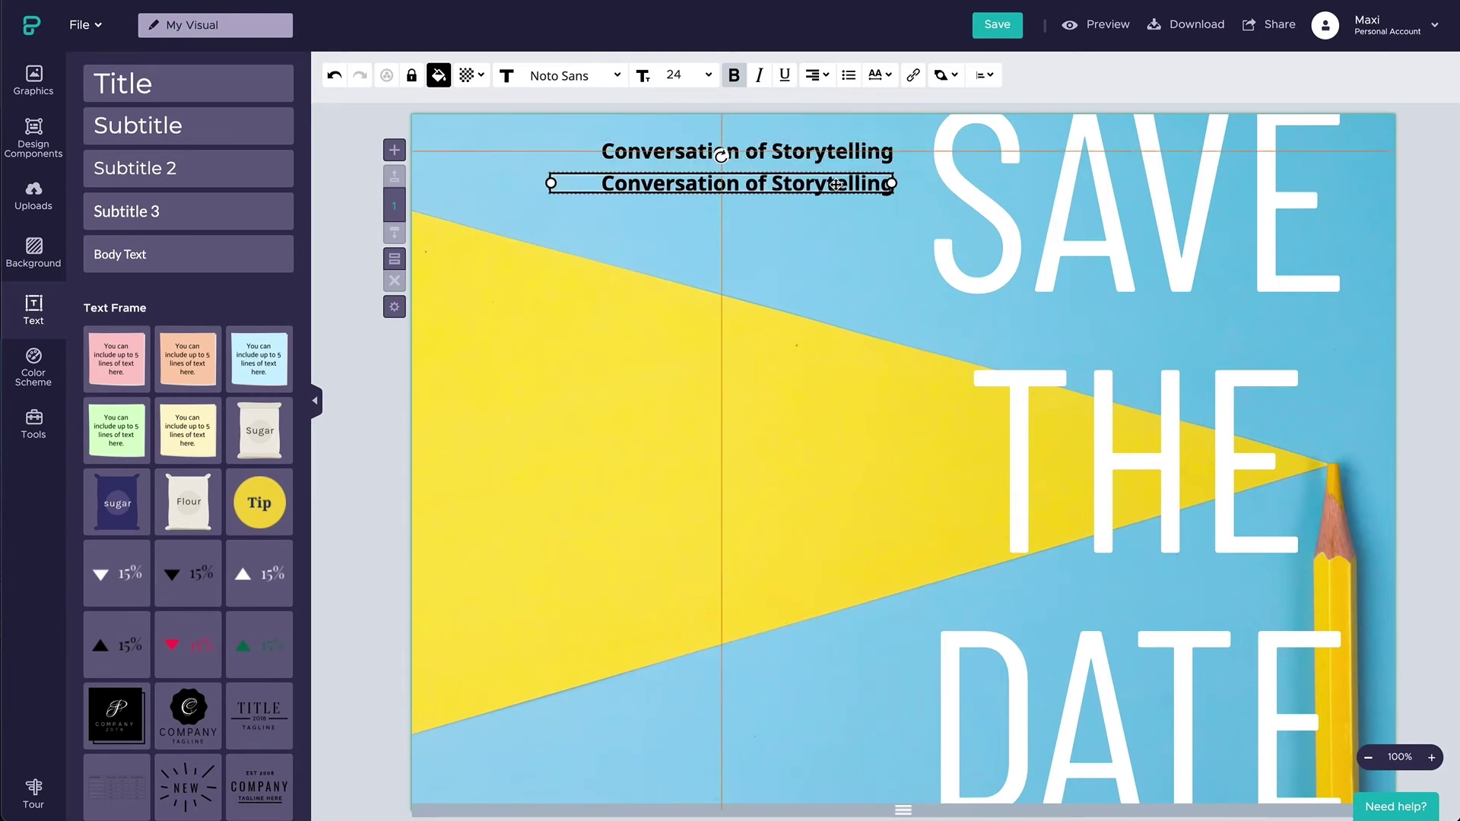
Replace the copied line with regular-weight '12 December 2021' and '10:00 - 18:00'
{"action": "left_click", "coordinate": [734, 75]}
{"action": "double_click", "coordinate": [825, 189]}
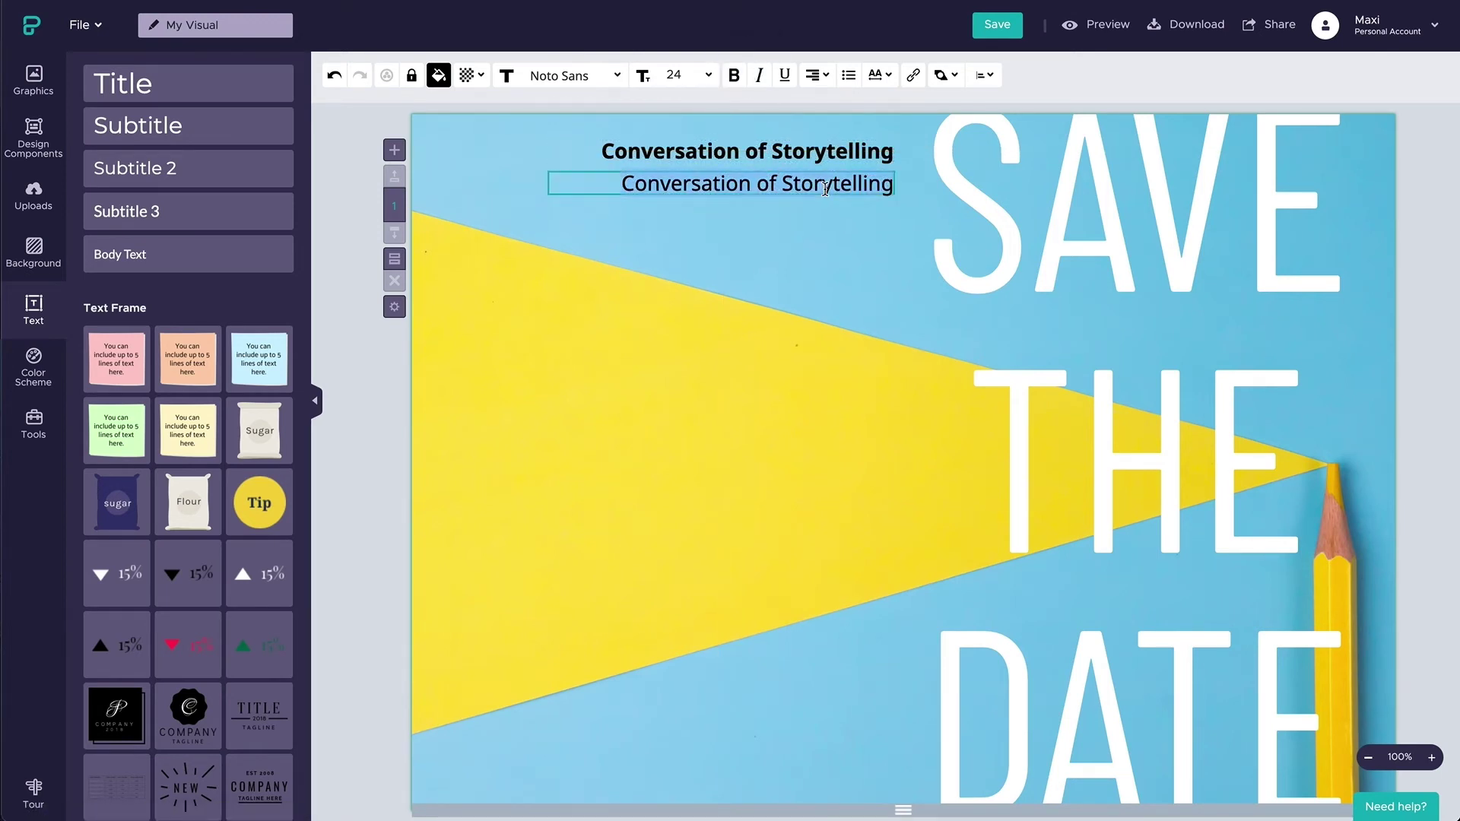
{"action": "type", "text": "12 D"}
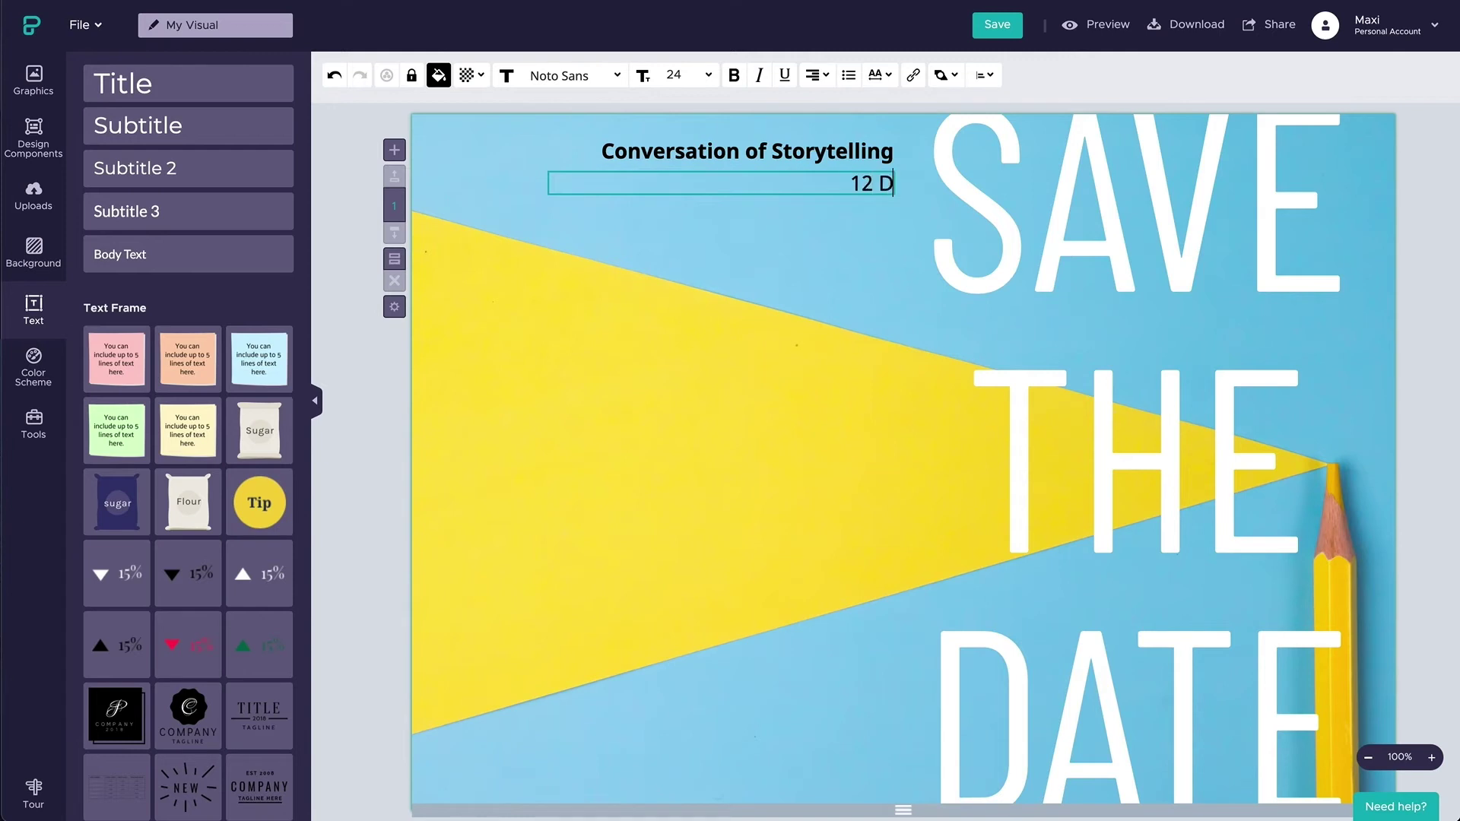
{"action": "type", "text": "ecember"}
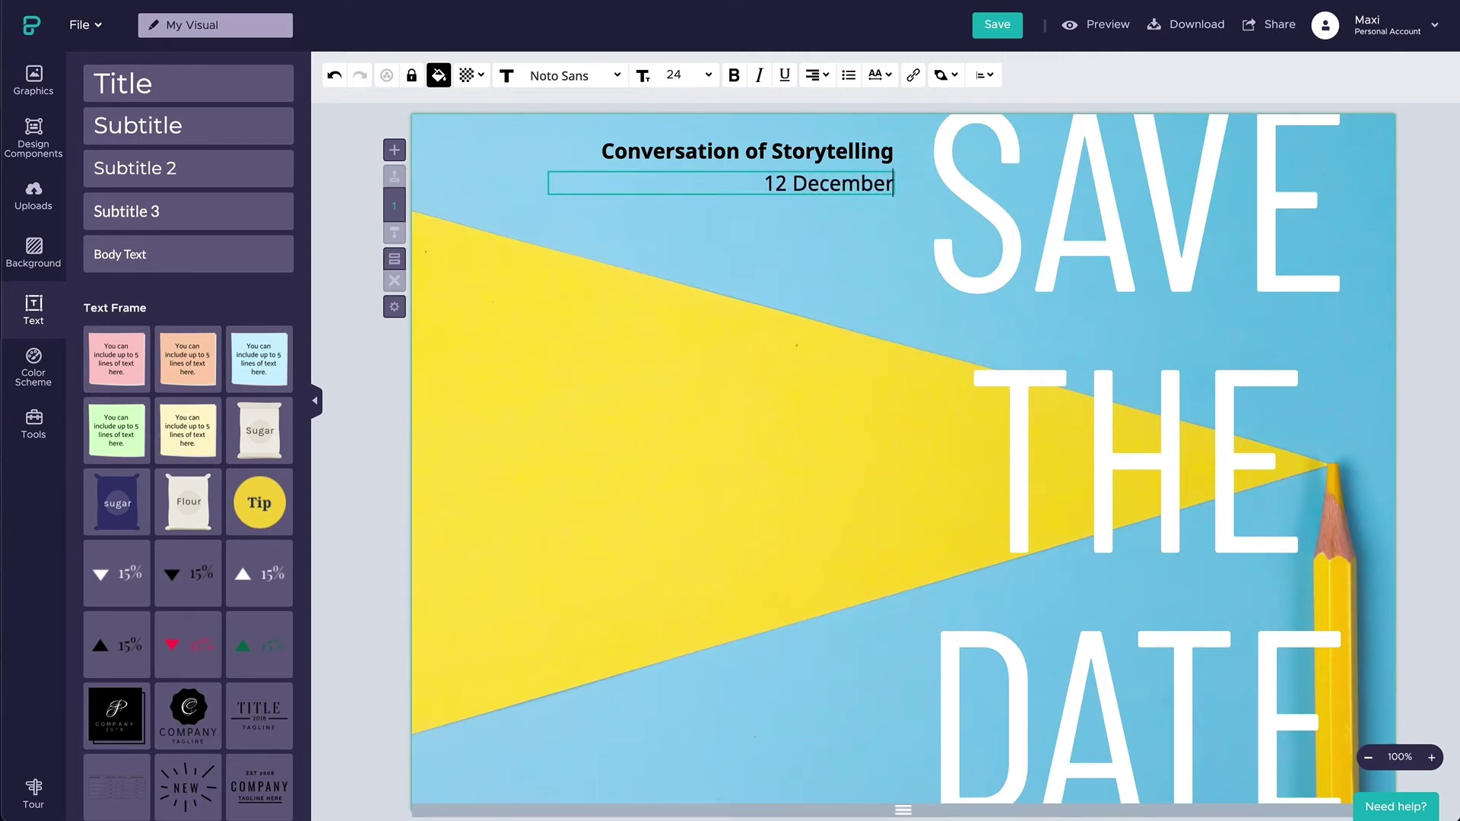
{"action": "type", "text": " 2021"}
{"action": "key", "text": "Return"}
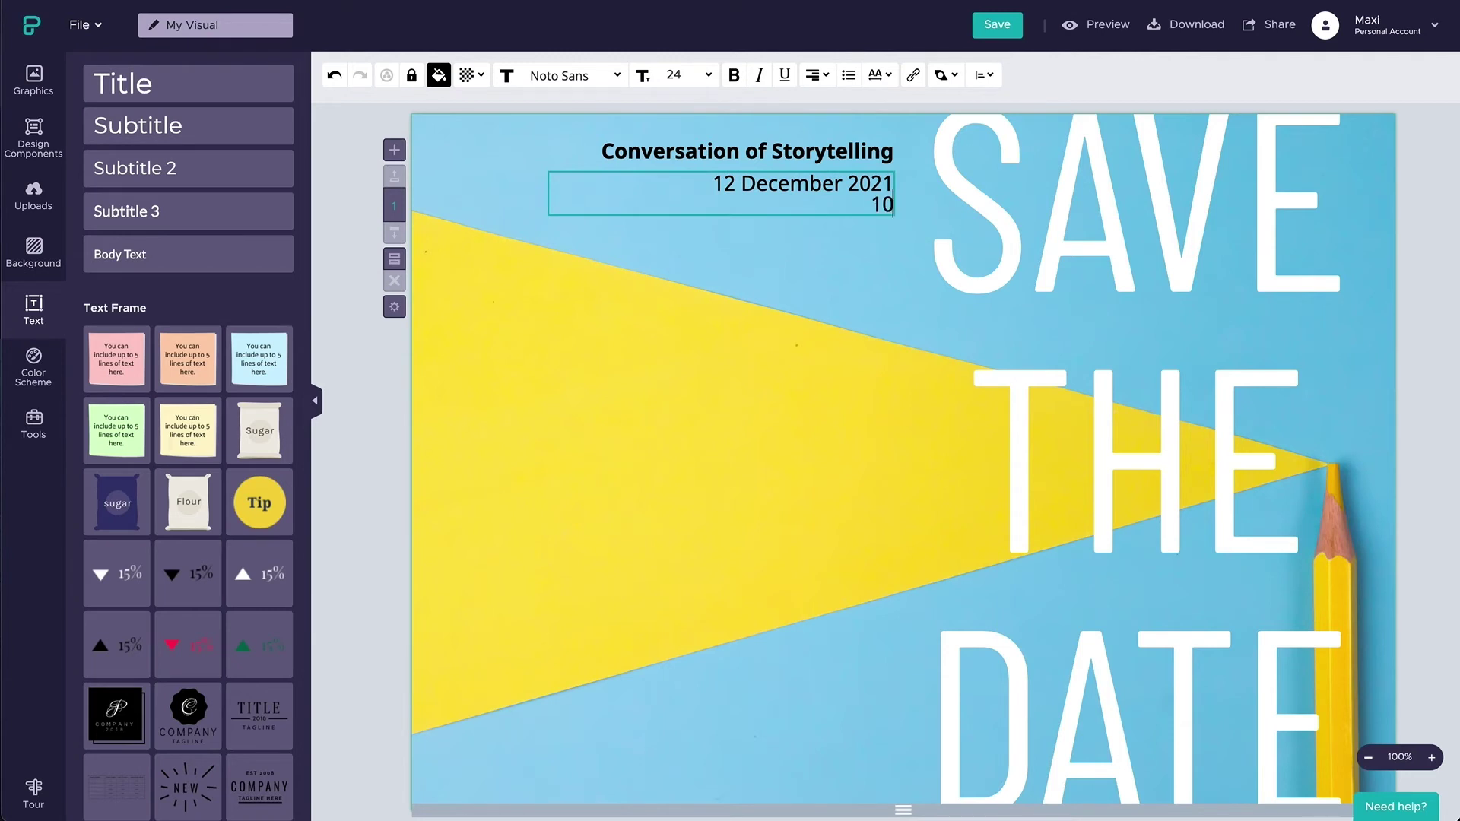
{"action": "type", "text": "10:00 - 18:00"}
{"action": "left_click", "coordinate": [603, 226]}
Narrow the date box and nudge it just below the title
{"action": "left_click", "coordinate": [555, 192]}
{"action": "left_click_drag", "start_coordinate": [549, 193], "coordinate": [616, 194]}
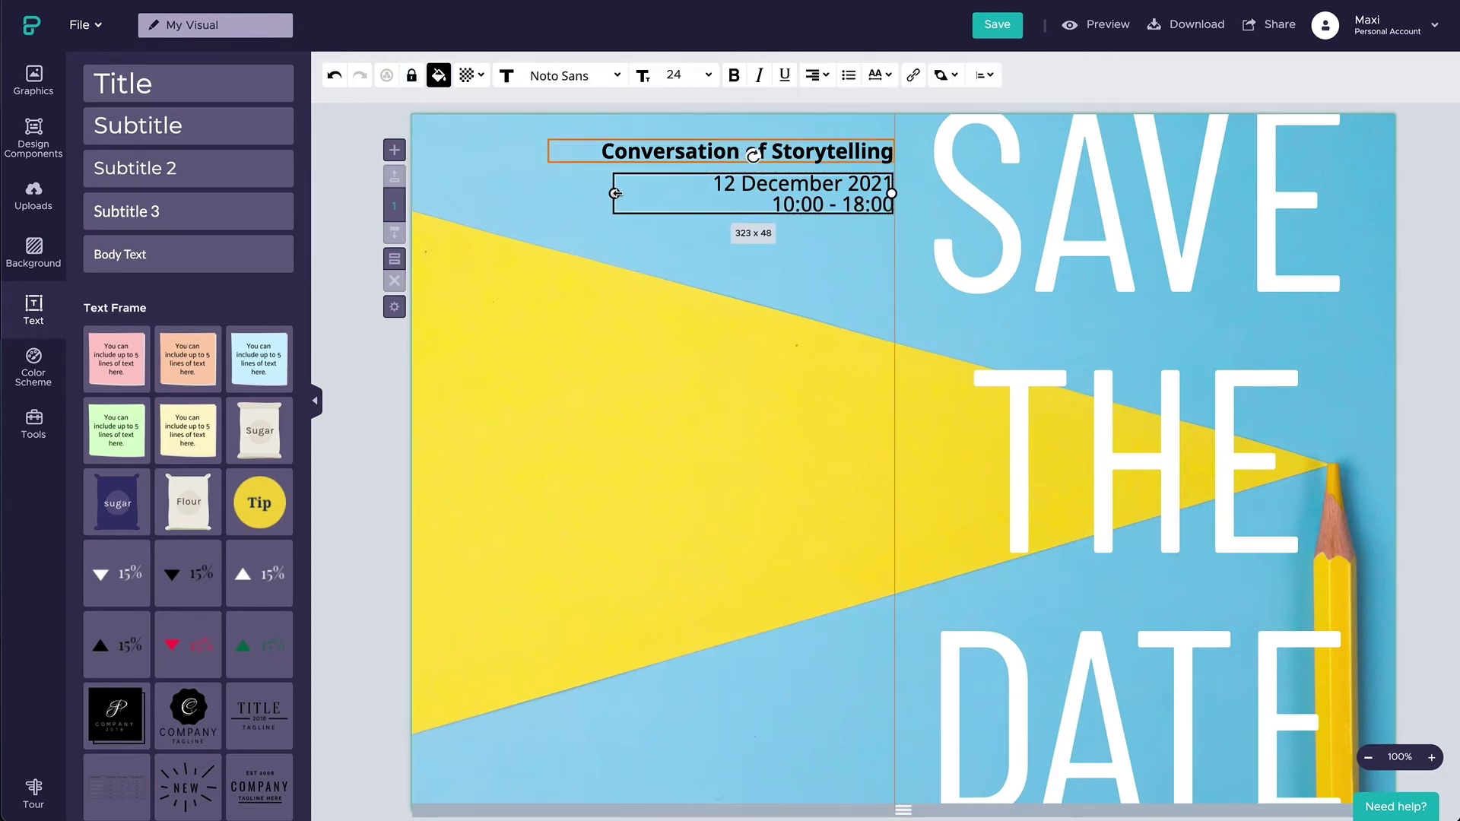
{"action": "left_click", "coordinate": [726, 255]}
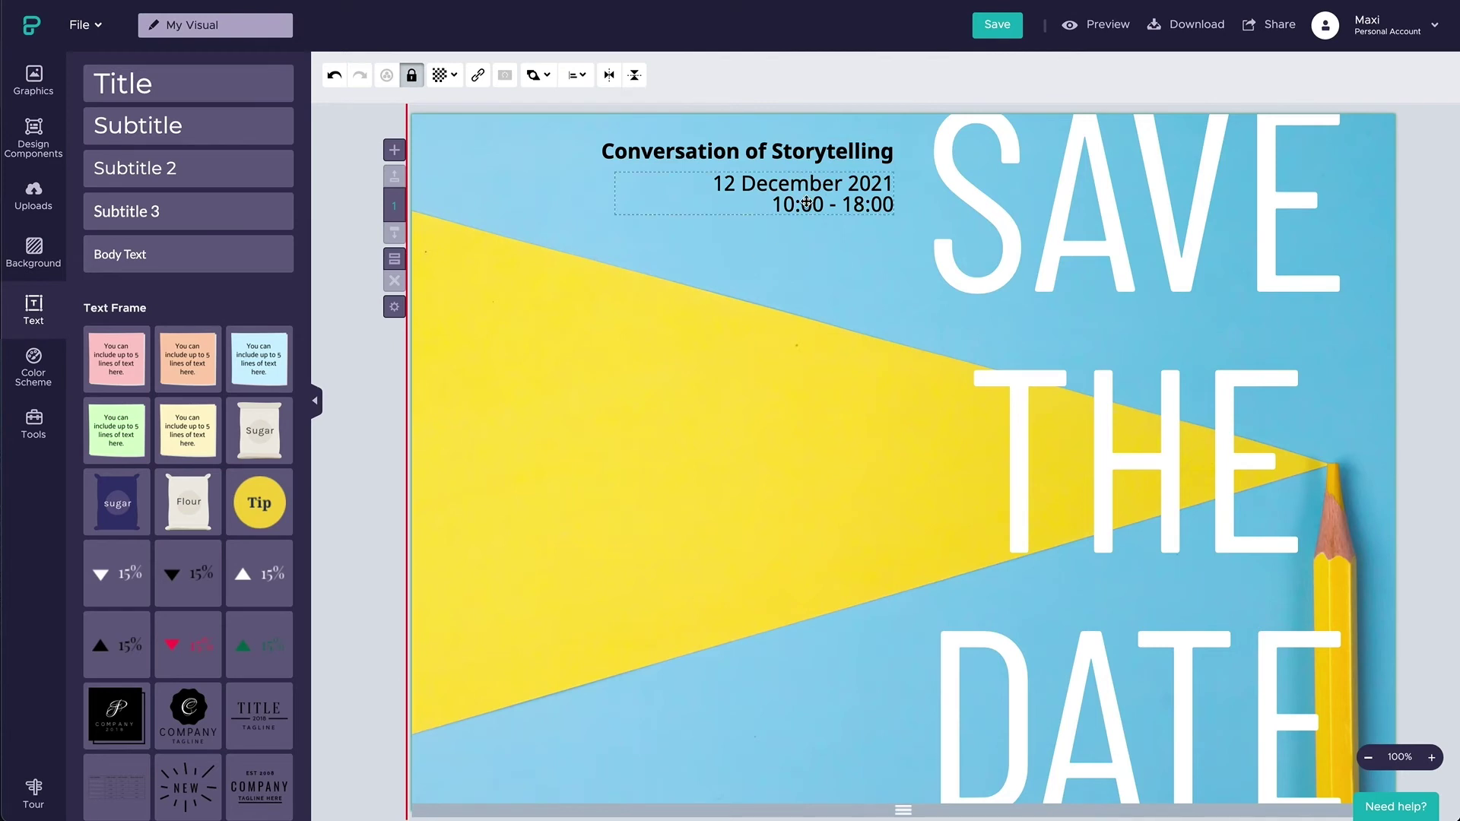
{"action": "left_click", "coordinate": [806, 202]}
{"action": "left_click_drag", "start_coordinate": [755, 153], "coordinate": [755, 157]}
{"action": "left_click", "coordinate": [810, 243]}
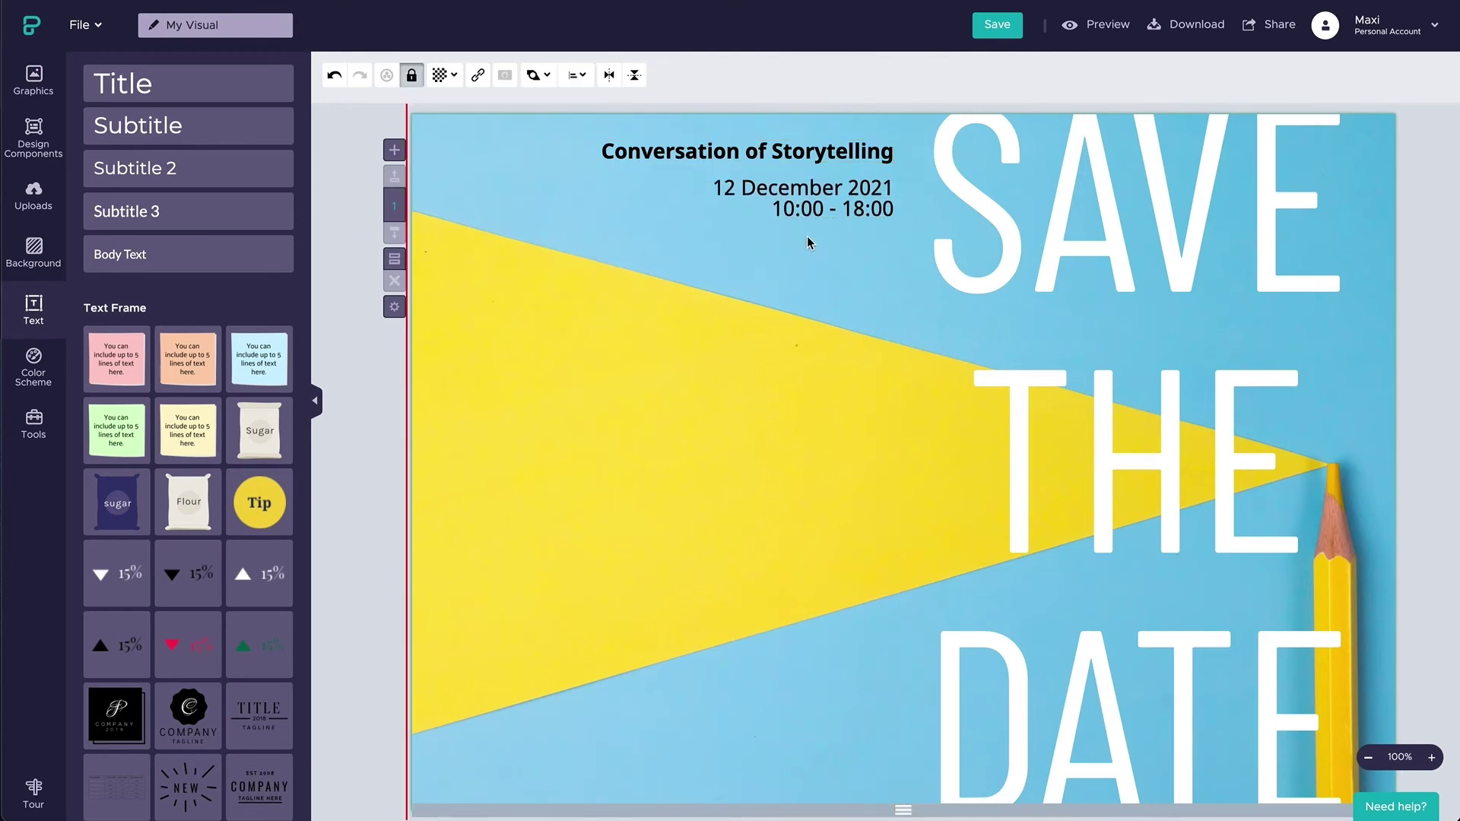
Copy the title box down the page and paste the five speaker names into it
{"action": "left_click", "coordinate": [821, 150]}
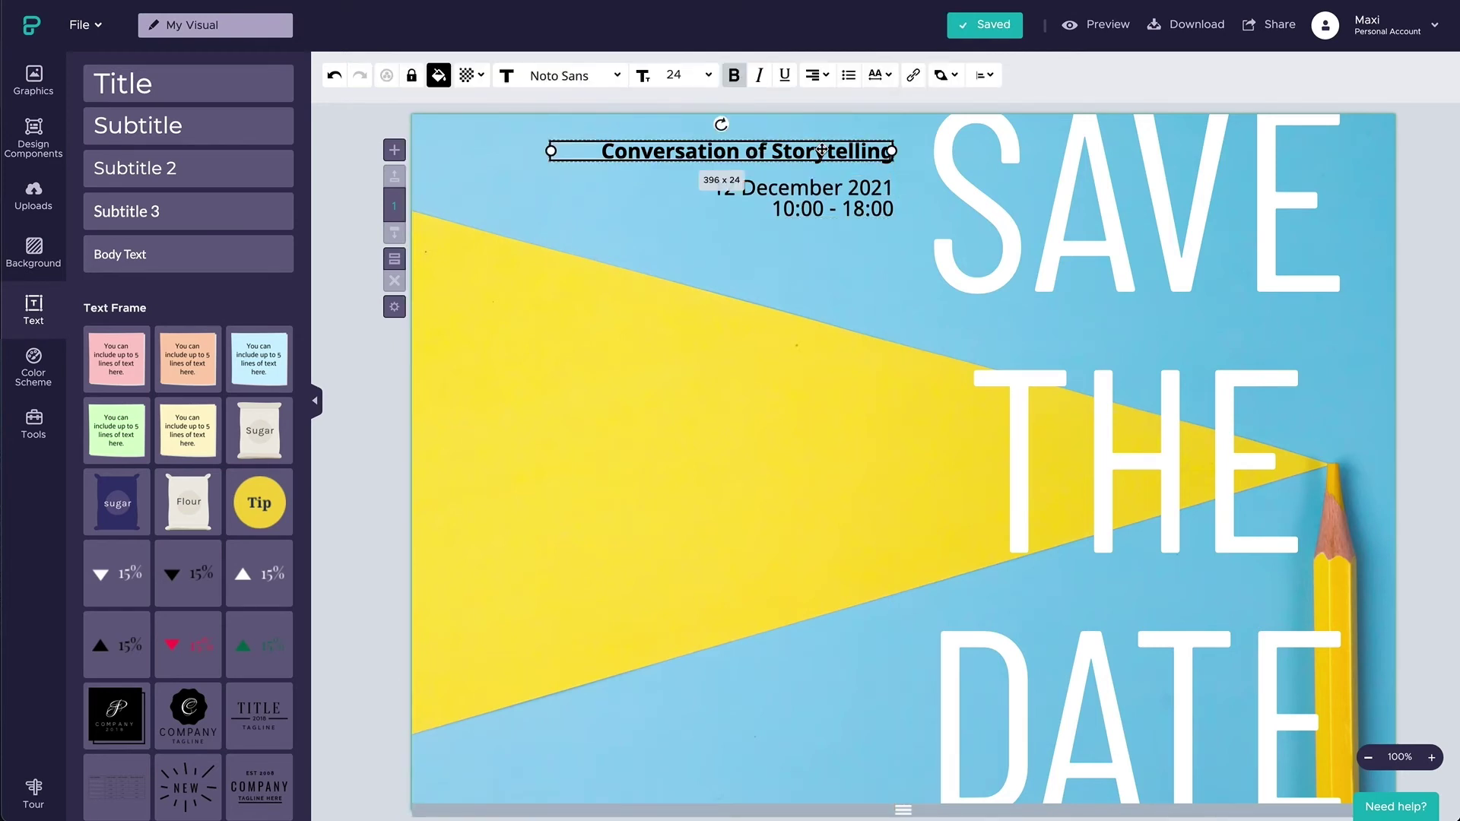
{"action": "left_click_drag", "start_coordinate": [822, 150], "coordinate": [834, 452]}
{"action": "double_click", "coordinate": [833, 451]}
{"action": "key", "text": "ctrl+a"}
{"action": "type", "text": "David JP Phillips Simon Sinek Nancy Duarte Jeremy C Waite Kindra Hall"}
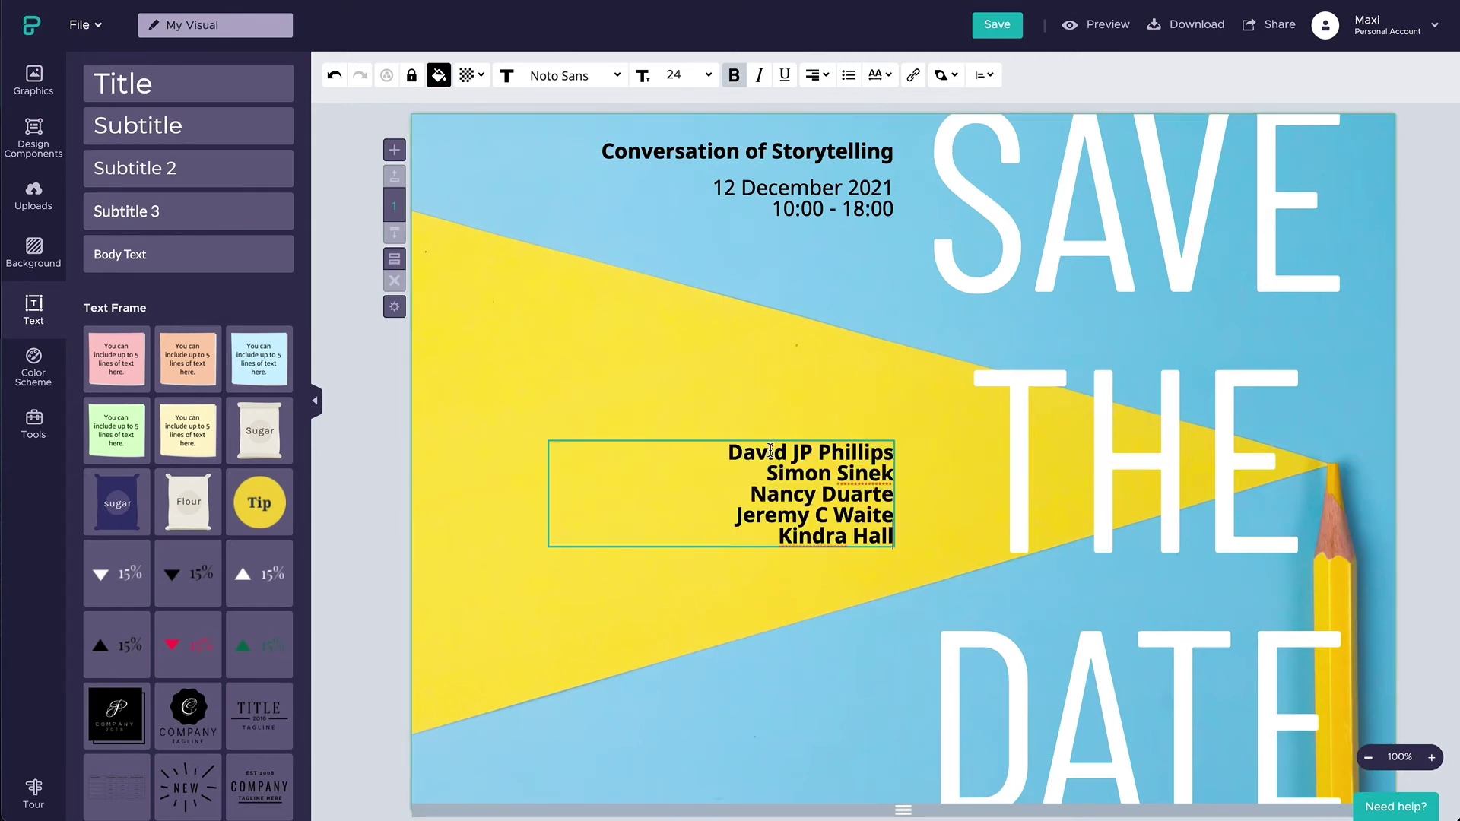
{"action": "left_click", "coordinate": [802, 449]}
{"action": "left_click_drag", "start_coordinate": [803, 449], "coordinate": [802, 409]}
Set the speaker names to size 33 with 1.2 line height, centred vertically
{"action": "left_click", "coordinate": [674, 74]}
{"action": "scroll", "coordinate": [668, 334], "scroll_direction": "down", "scroll_amount": 1}
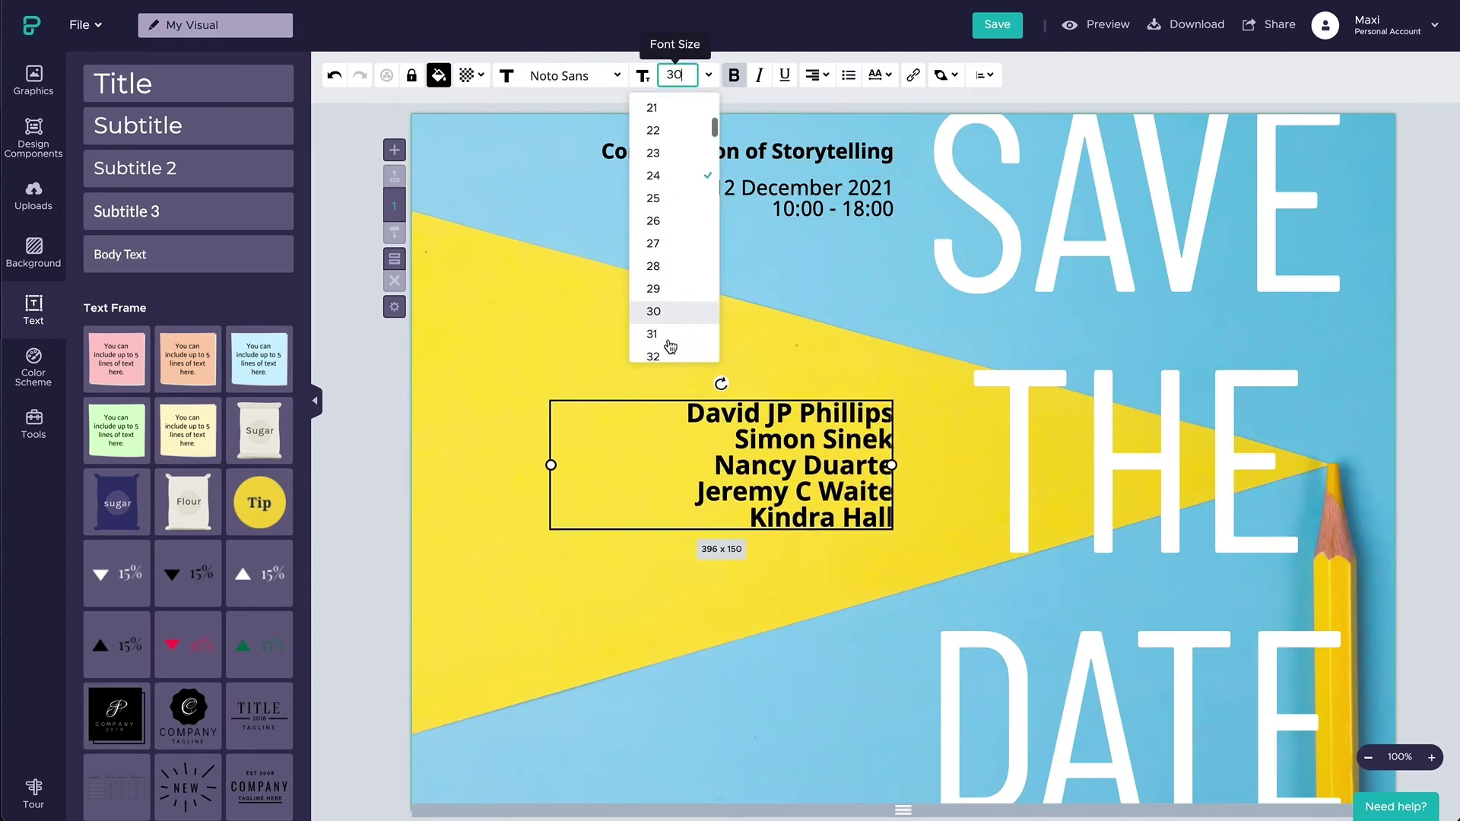
{"action": "scroll", "coordinate": [669, 351], "scroll_direction": "down", "scroll_amount": 1}
{"action": "left_click", "coordinate": [669, 350]}
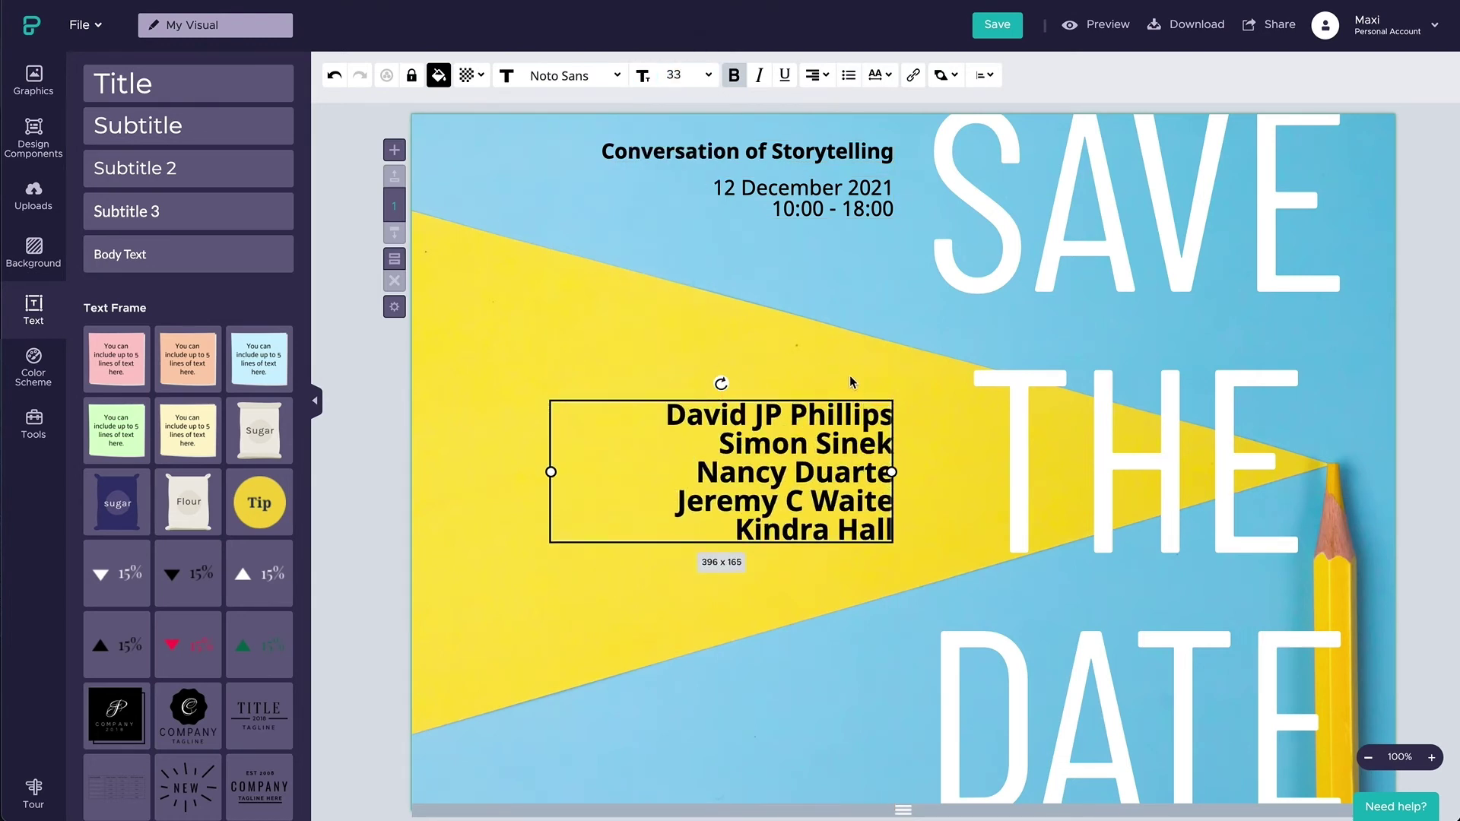
{"action": "left_click_drag", "start_coordinate": [860, 428], "coordinate": [860, 413]}
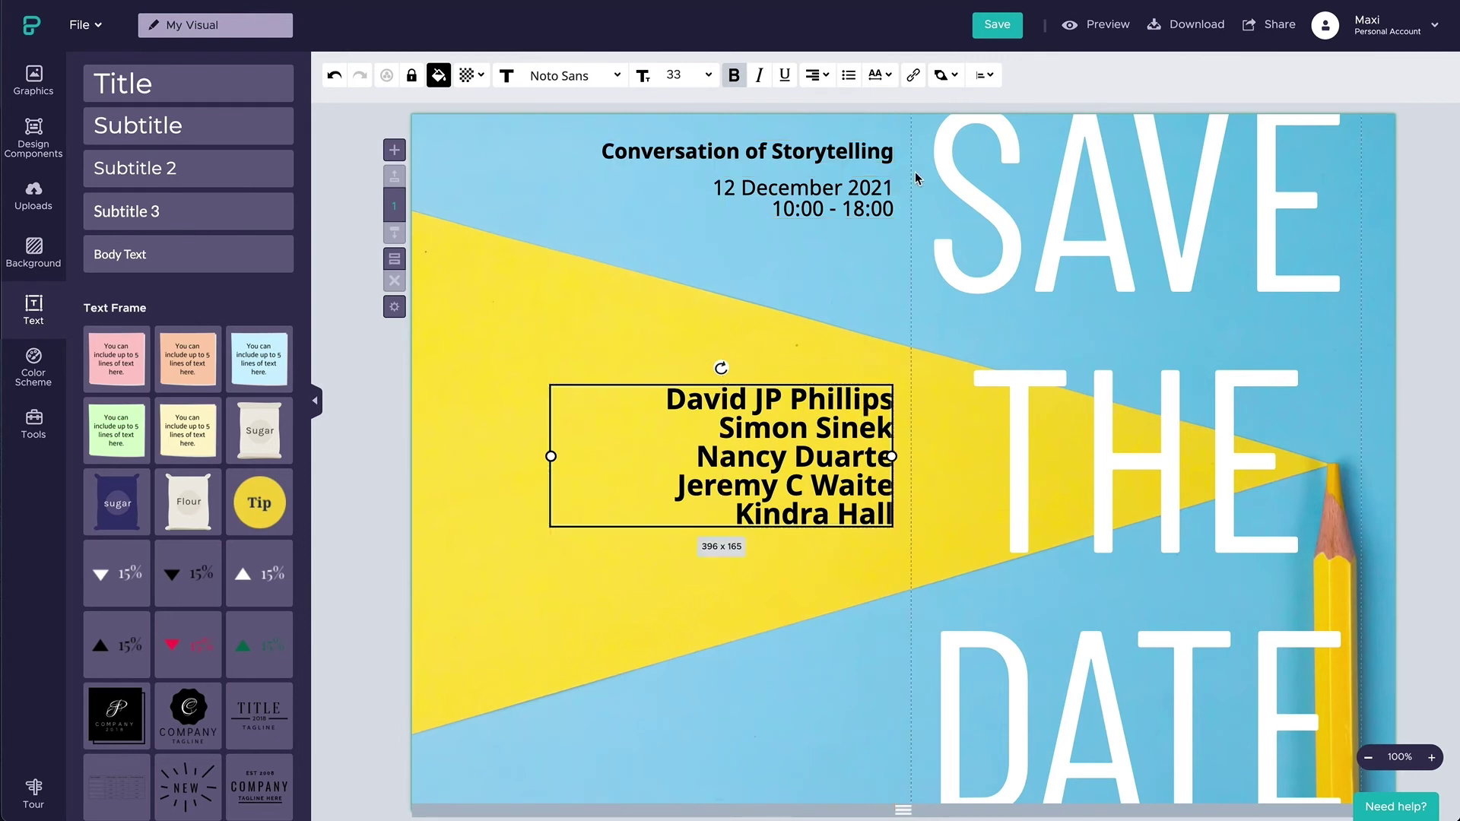
{"action": "left_click", "coordinate": [881, 74]}
{"action": "left_click_drag", "start_coordinate": [863, 147], "coordinate": [870, 147]}
{"action": "left_click_drag", "start_coordinate": [857, 449], "coordinate": [857, 419]}
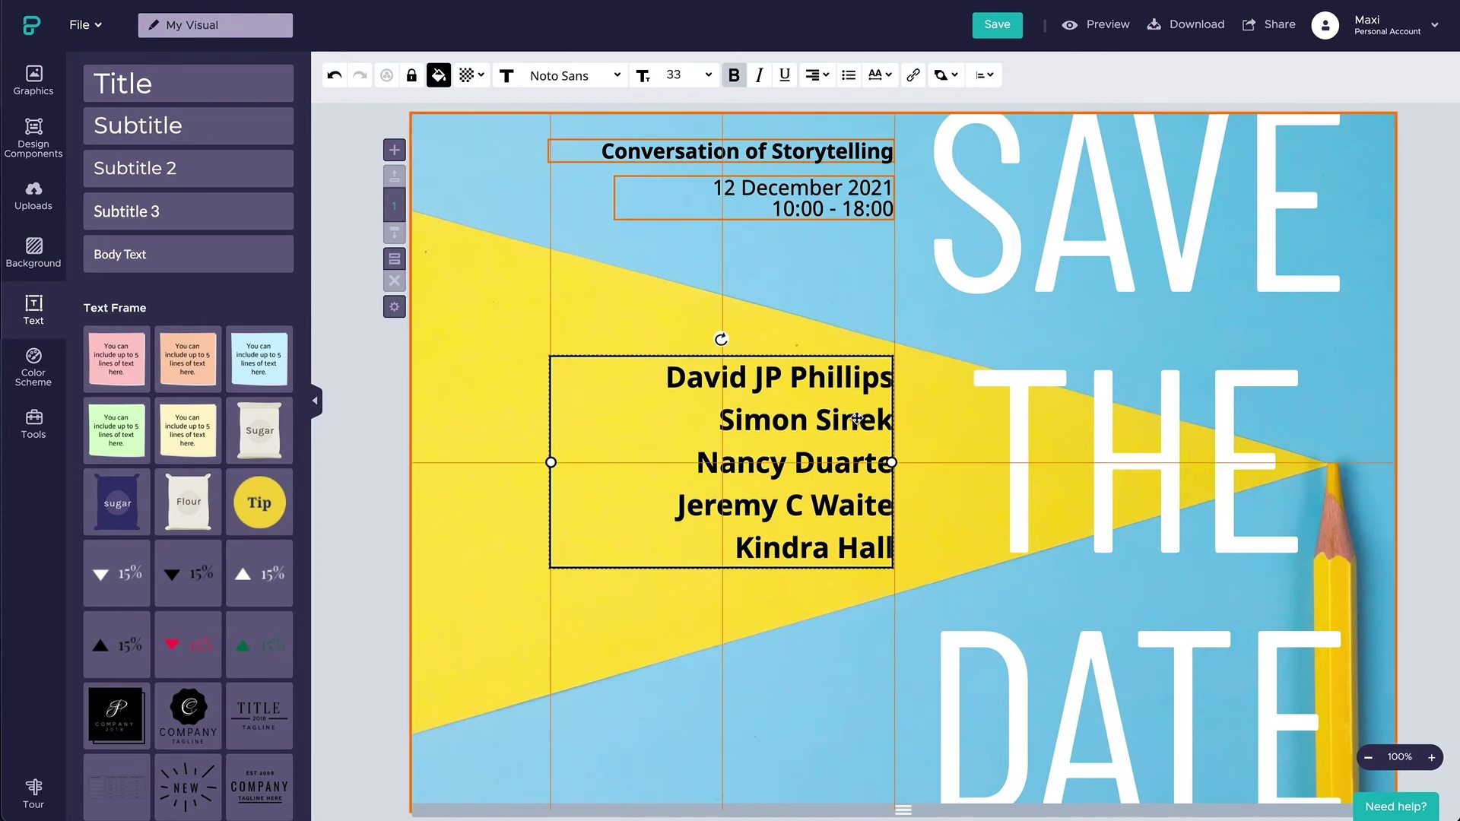
{"action": "left_click", "coordinate": [822, 606]}
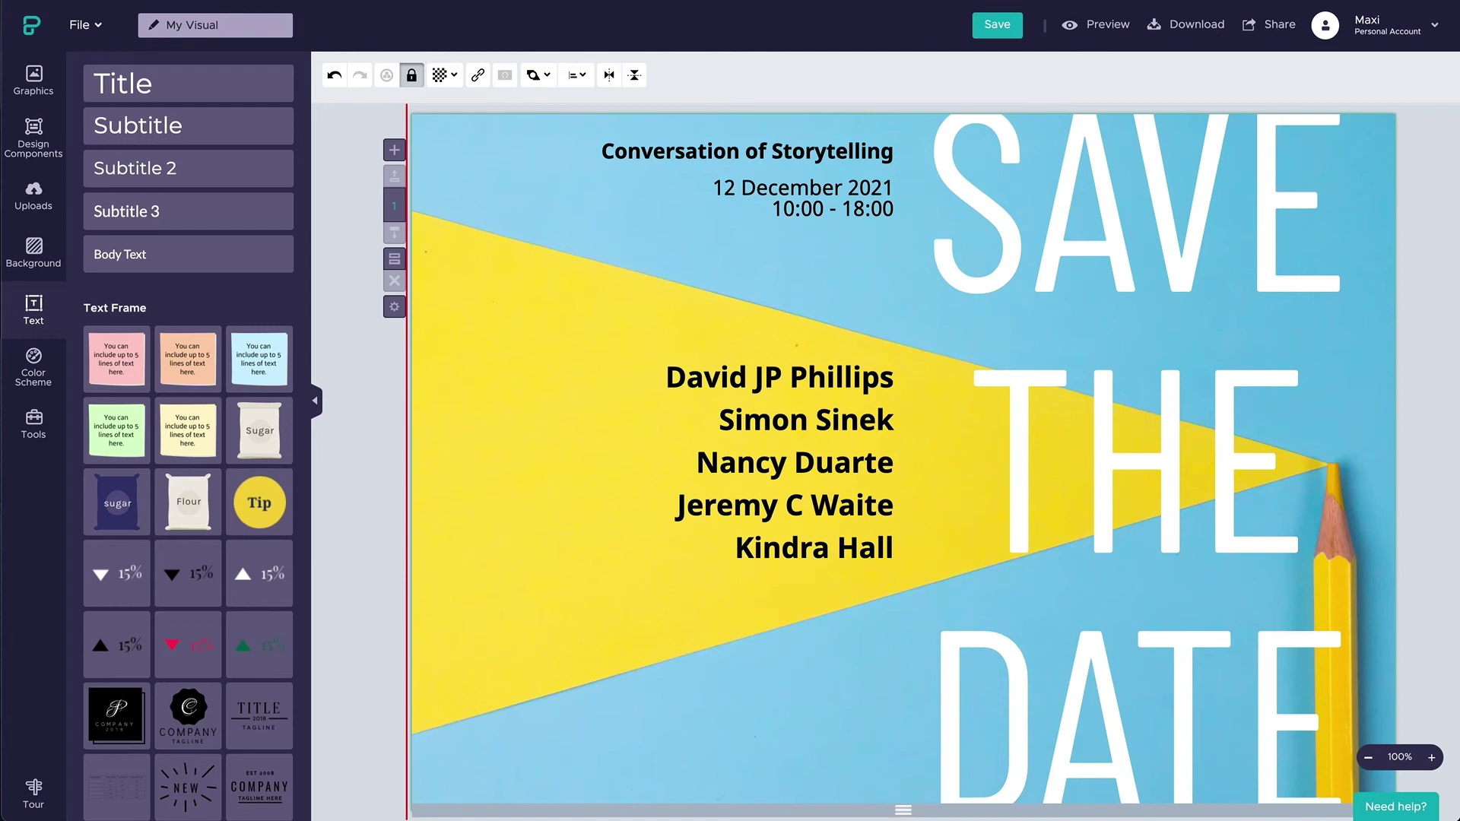
Add a left-aligned, size 18 'Brought to you by Company A' credit at bottom left with Company A bold
{"action": "left_click_drag", "start_coordinate": [815, 205], "coordinate": [682, 741]}
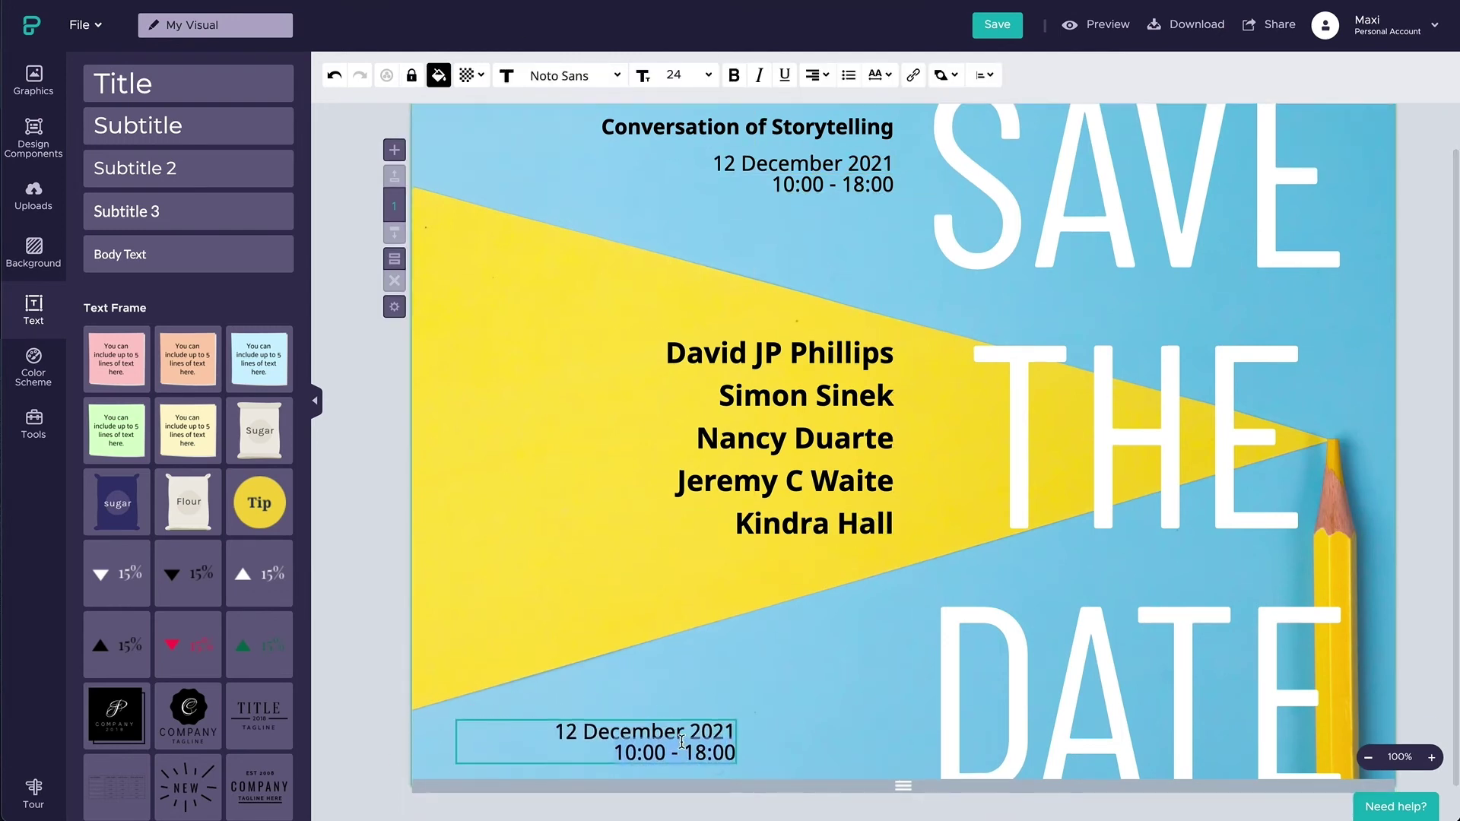
{"action": "type", "text": "Brought"}
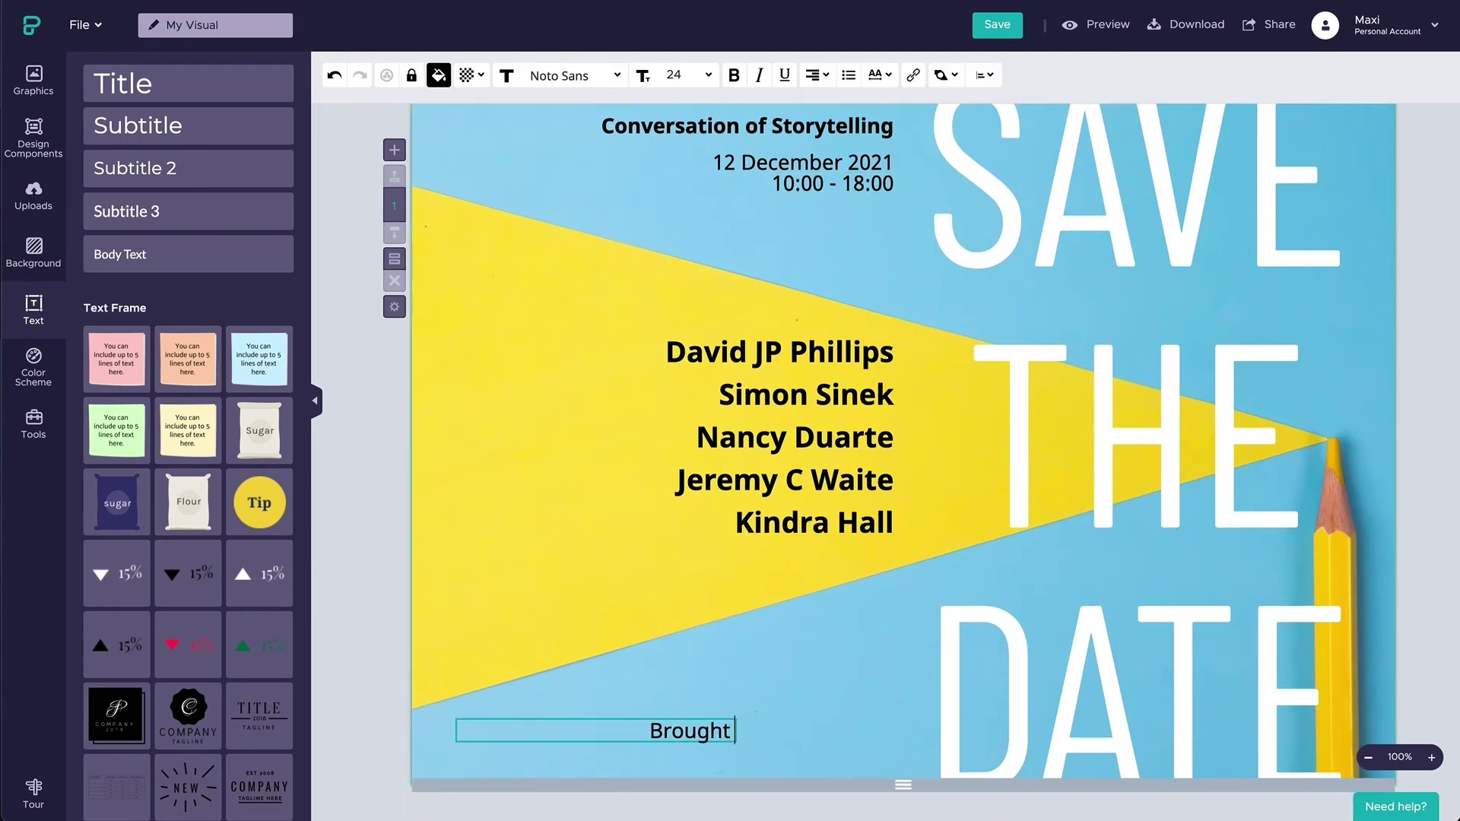
{"action": "type", "text": " to you by Company A"}
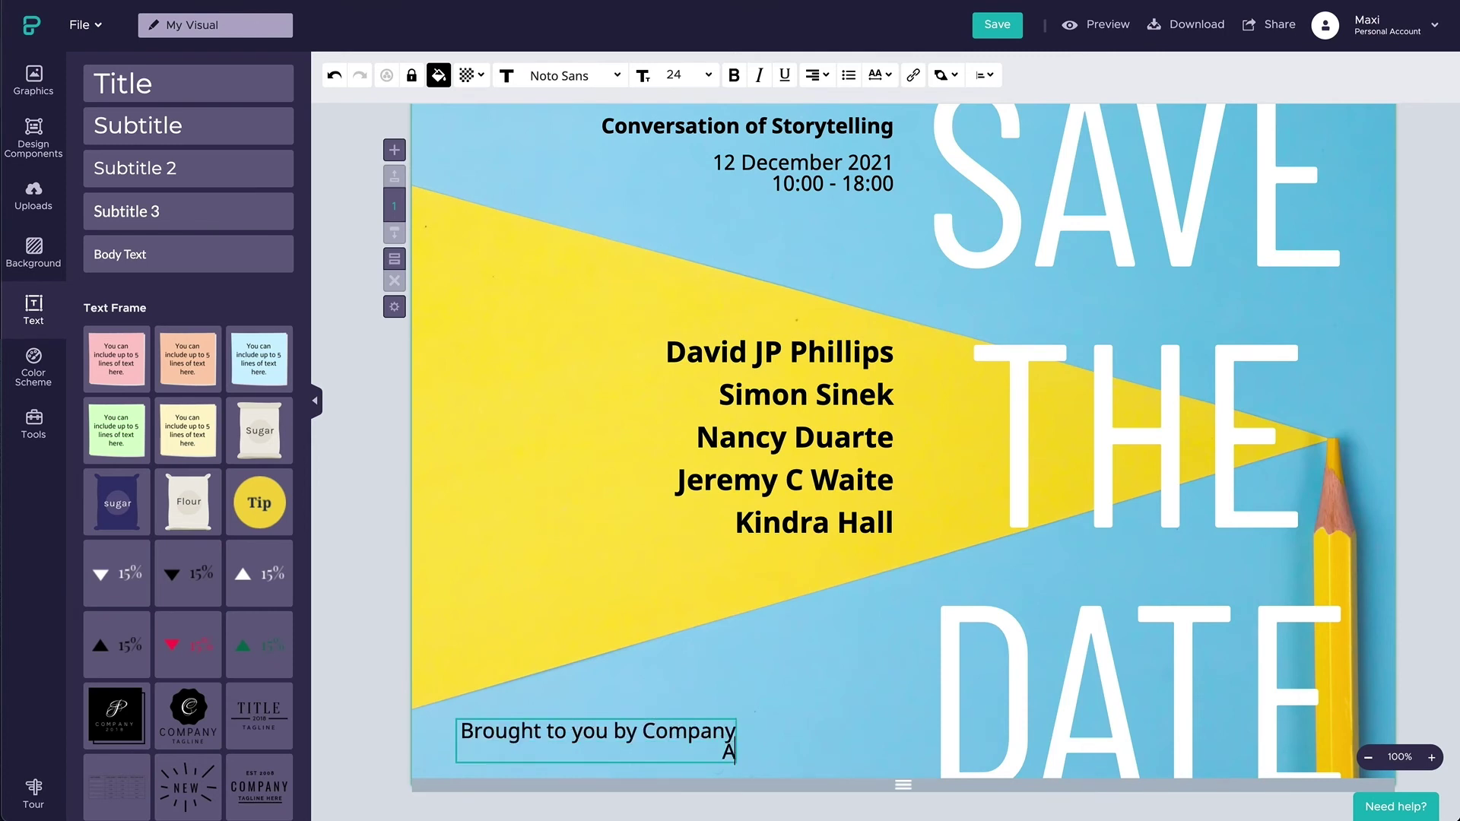
{"action": "key", "text": "ctrl+e"}
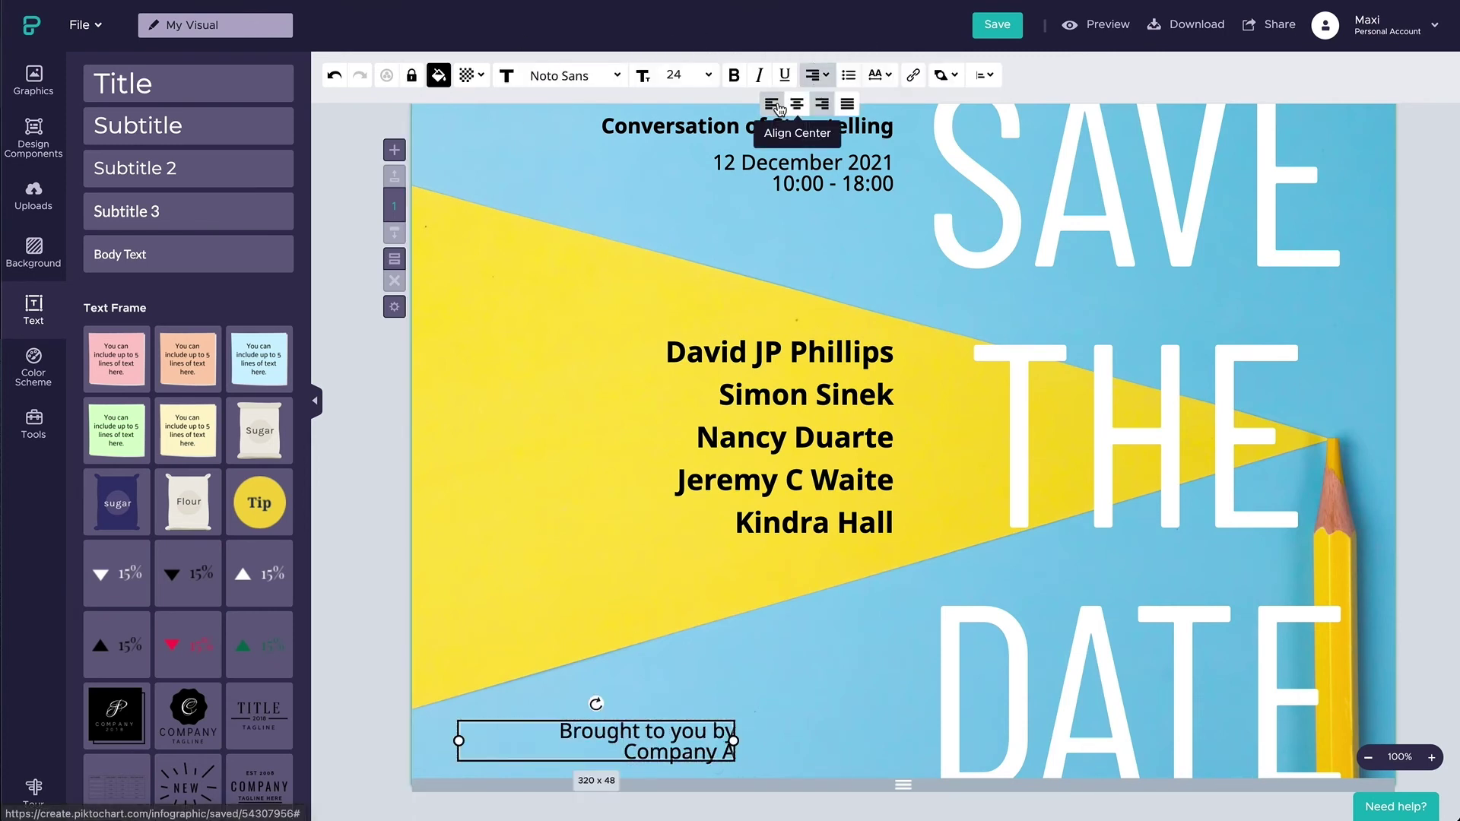
{"action": "key", "text": "ctrl+l"}
{"action": "triple_click", "coordinate": [506, 747]}
{"action": "left_click", "coordinate": [734, 75]}
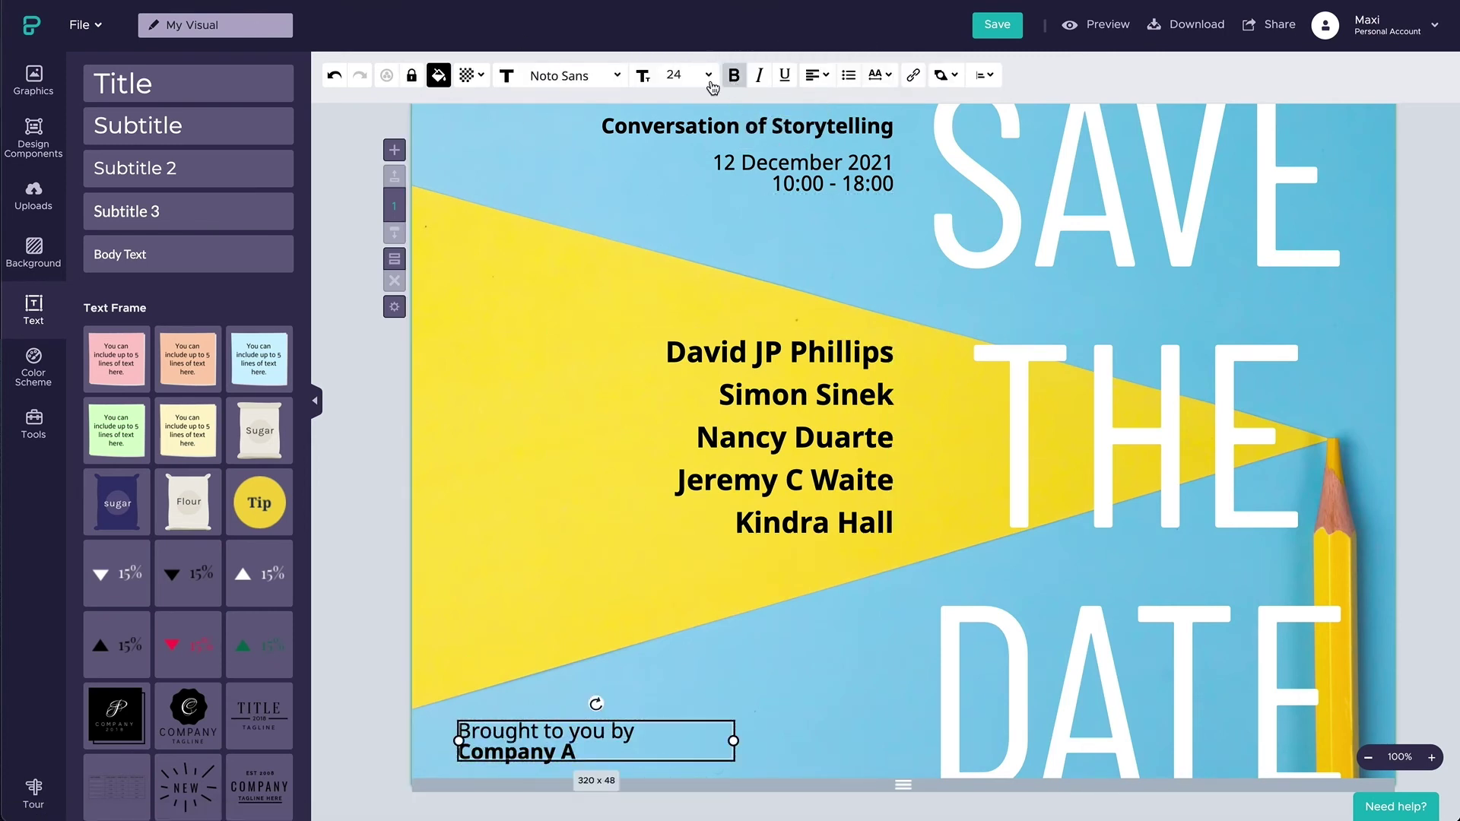
{"action": "left_click", "coordinate": [708, 75]}
{"action": "left_click", "coordinate": [651, 143]}
Duplicate the credit twice across the bottom and distribute the three evenly
{"action": "key", "text": "ctrl+d"}
{"action": "left_click_drag", "start_coordinate": [548, 738], "coordinate": [1245, 738]}
{"action": "left_click", "coordinate": [943, 75]}
{"action": "left_click", "coordinate": [934, 104]}
{"action": "key", "text": "ctrl+d"}
{"action": "left_click", "coordinate": [884, 734], "text": "shift"}
{"action": "left_click", "coordinate": [506, 737], "text": "shift"}
{"action": "left_click", "coordinate": [984, 74]}
{"action": "left_click", "coordinate": [1060, 101]}
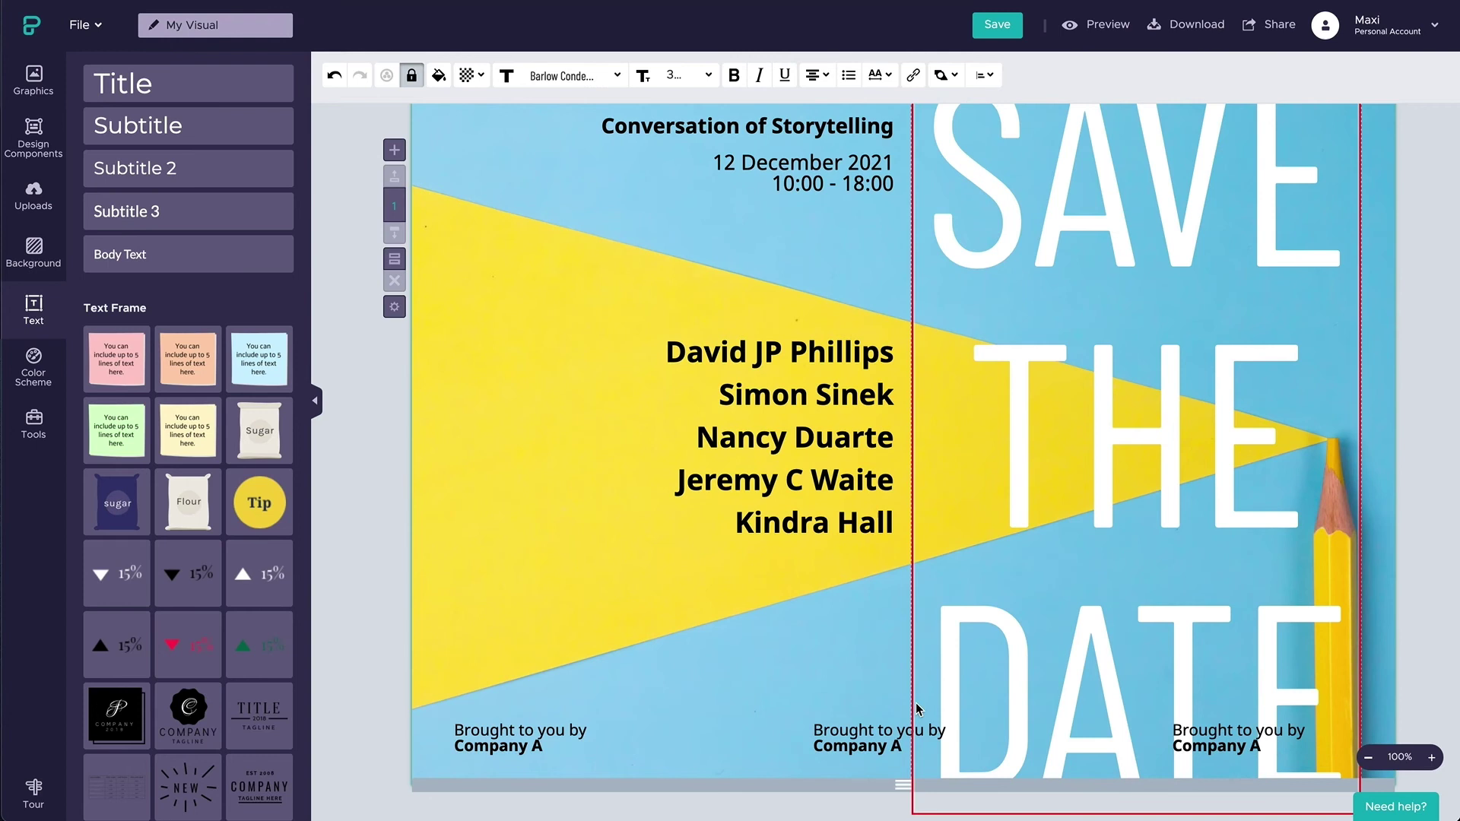
Edit the copies to read 'Sponsored by Company B' and 'Hosted by Company C'
{"action": "left_click", "coordinate": [852, 724]}
{"action": "triple_click", "coordinate": [851, 724]}
{"action": "type", "text": "Sponsoe"}
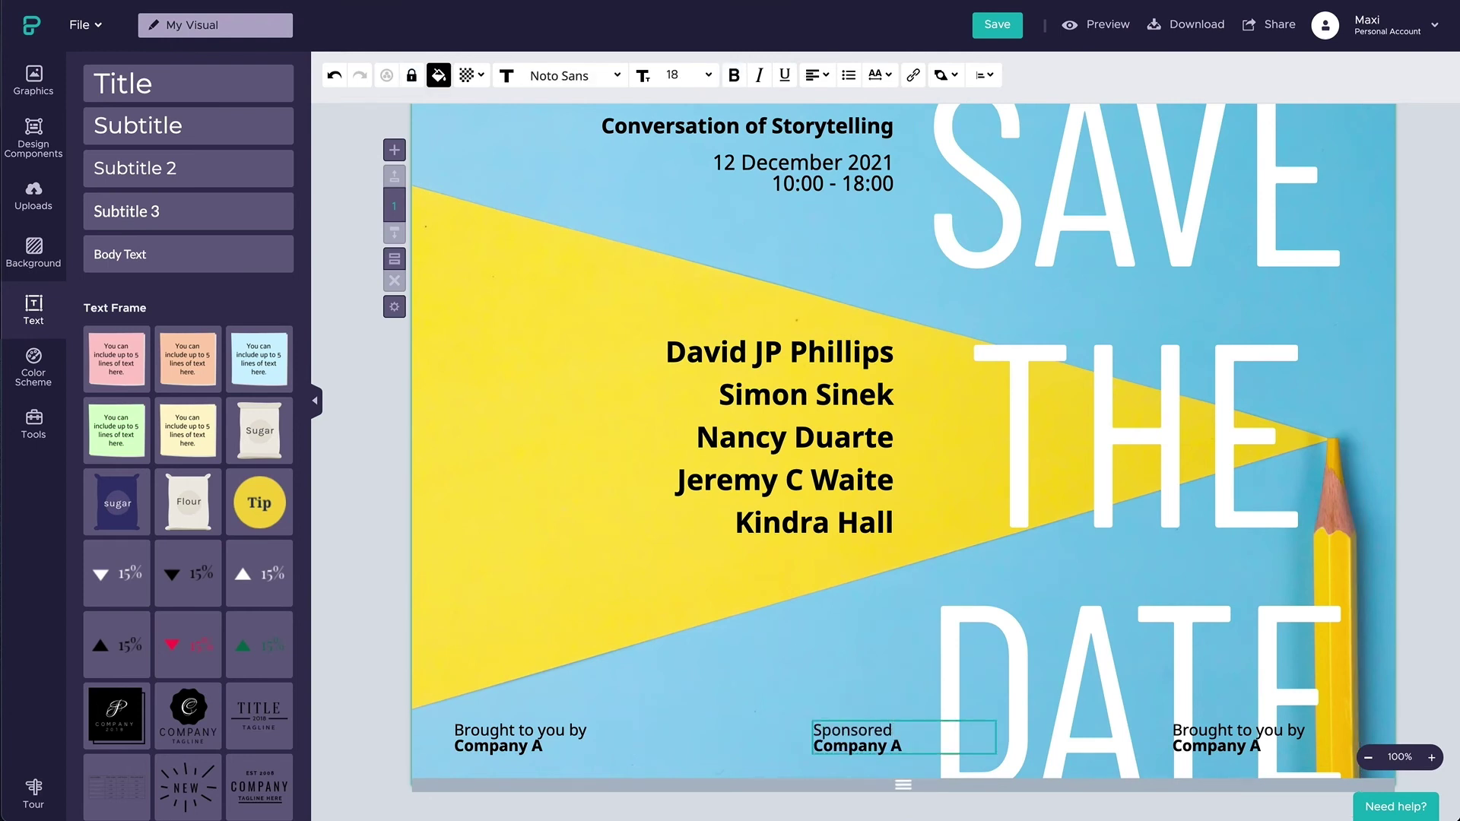
{"action": "key", "text": "BackSpace"}
{"action": "type", "text": "B"}
{"action": "left_click", "coordinate": [1217, 732]}
{"action": "triple_click", "coordinate": [1217, 730]}
{"action": "type", "text": "Hosted by"}
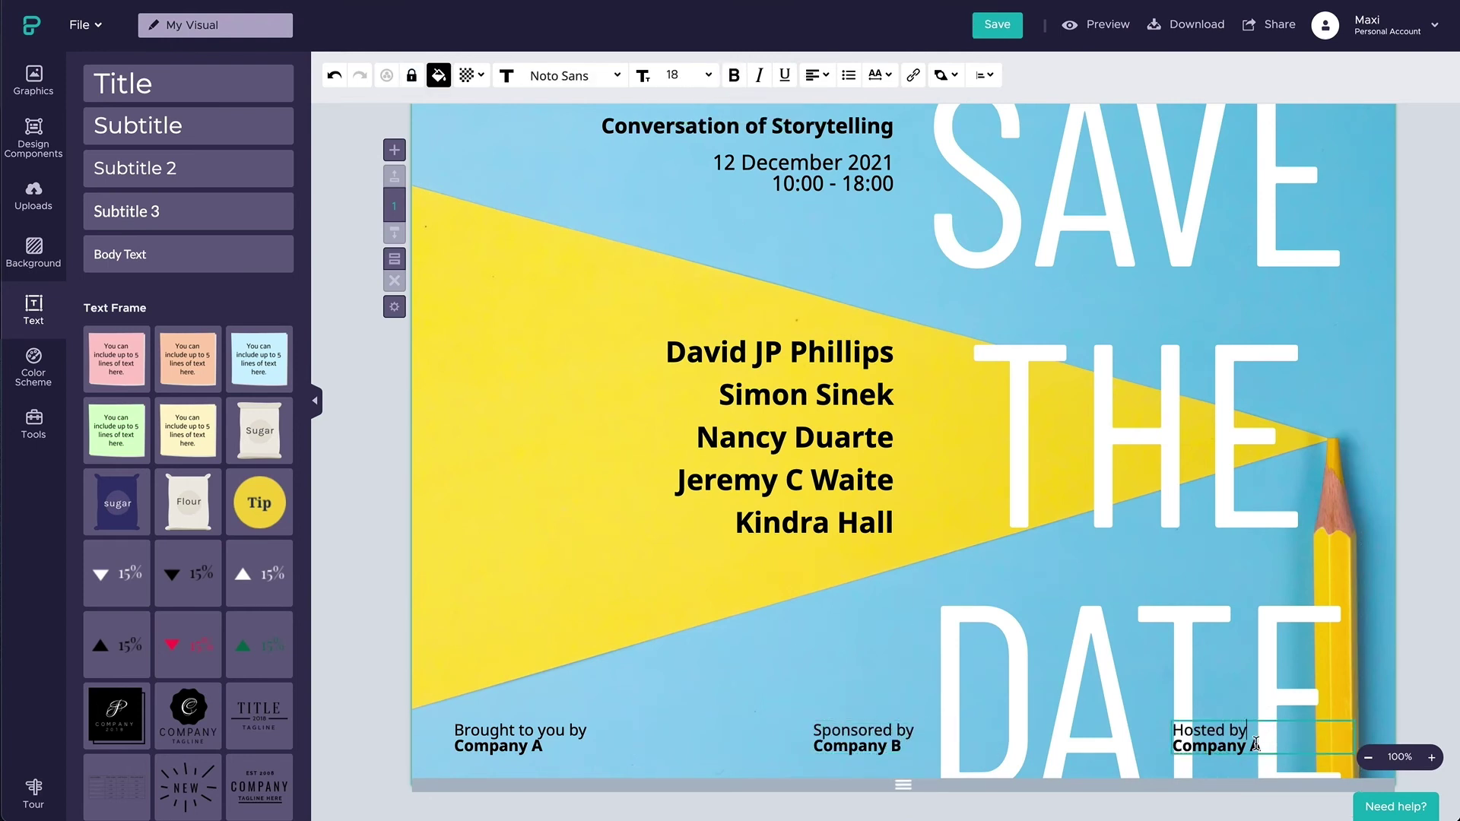
{"action": "left_click", "coordinate": [1256, 744]}
{"action": "key", "text": "BackSpace"}
Copy the left credit higher up and retype it as 'Copenhagen 2021'
{"action": "left_click", "coordinate": [991, 723]}
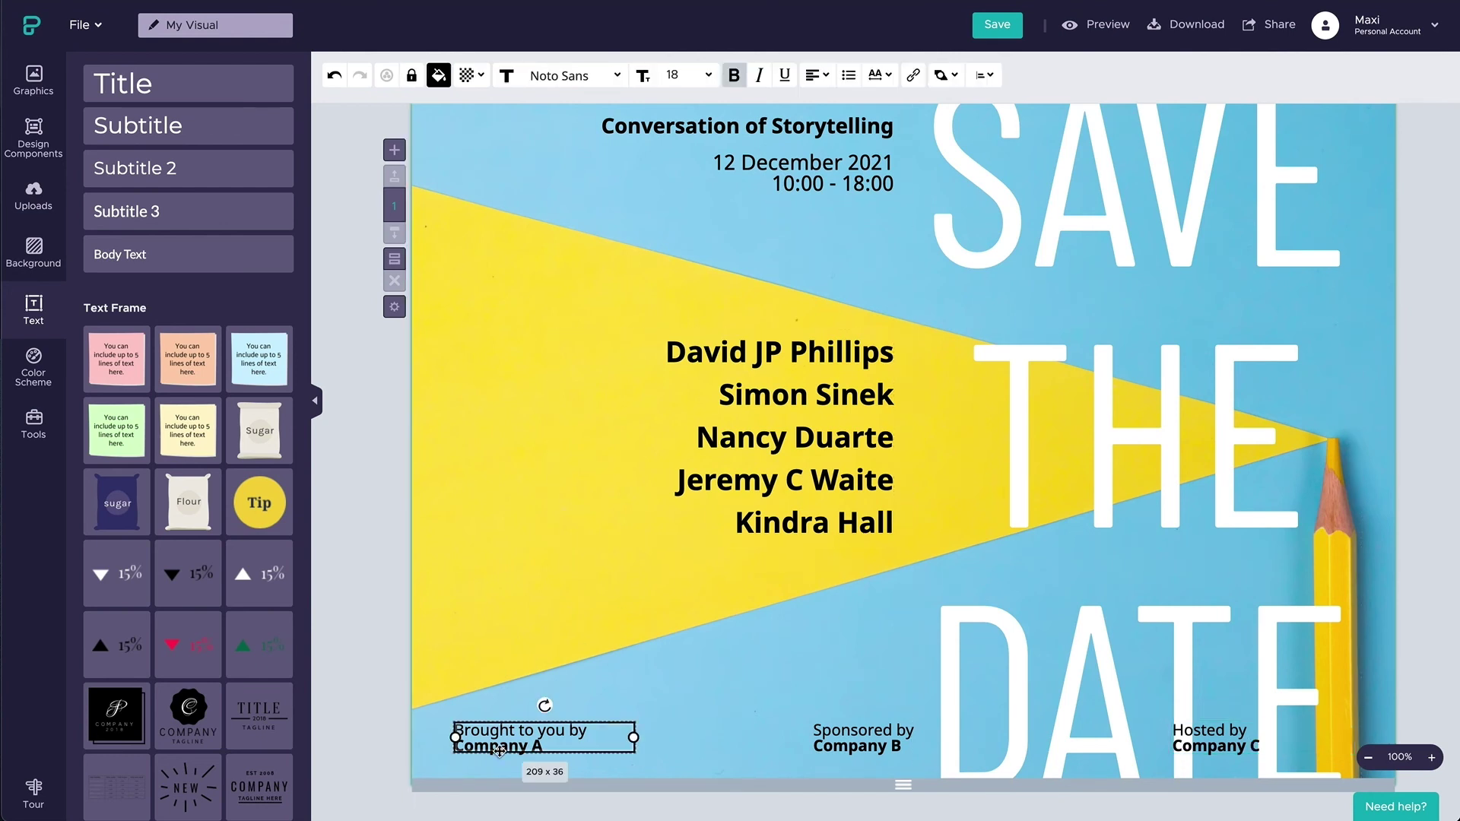
{"action": "left_click_drag", "start_coordinate": [498, 751], "coordinate": [499, 592]}
{"action": "double_click", "coordinate": [499, 586]}
{"action": "key", "text": "ctrl+a"}
{"action": "key", "text": "BackSpace"}
{"action": "type", "text": "Copen"}
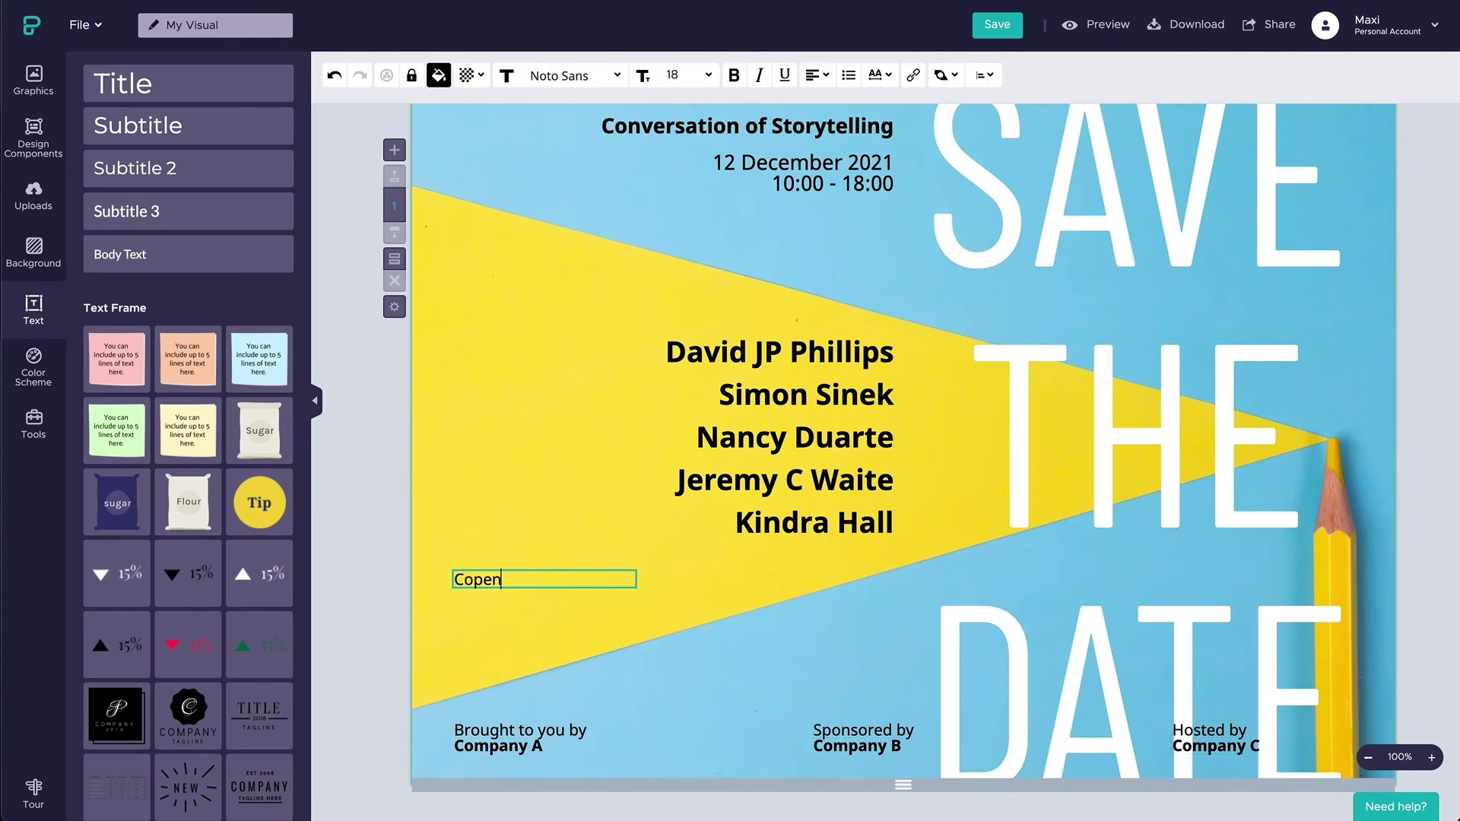
{"action": "type", "text": "hagen 2021"}
Italicise 2021, bold Copenhagen, and turn the label vertical along the left edge
{"action": "double_click", "coordinate": [559, 576]}
{"action": "key", "text": "ctrl+i"}
{"action": "double_click", "coordinate": [498, 580]}
{"action": "left_click", "coordinate": [734, 75]}
{"action": "left_click", "coordinate": [600, 577]}
{"action": "left_click", "coordinate": [816, 74]}
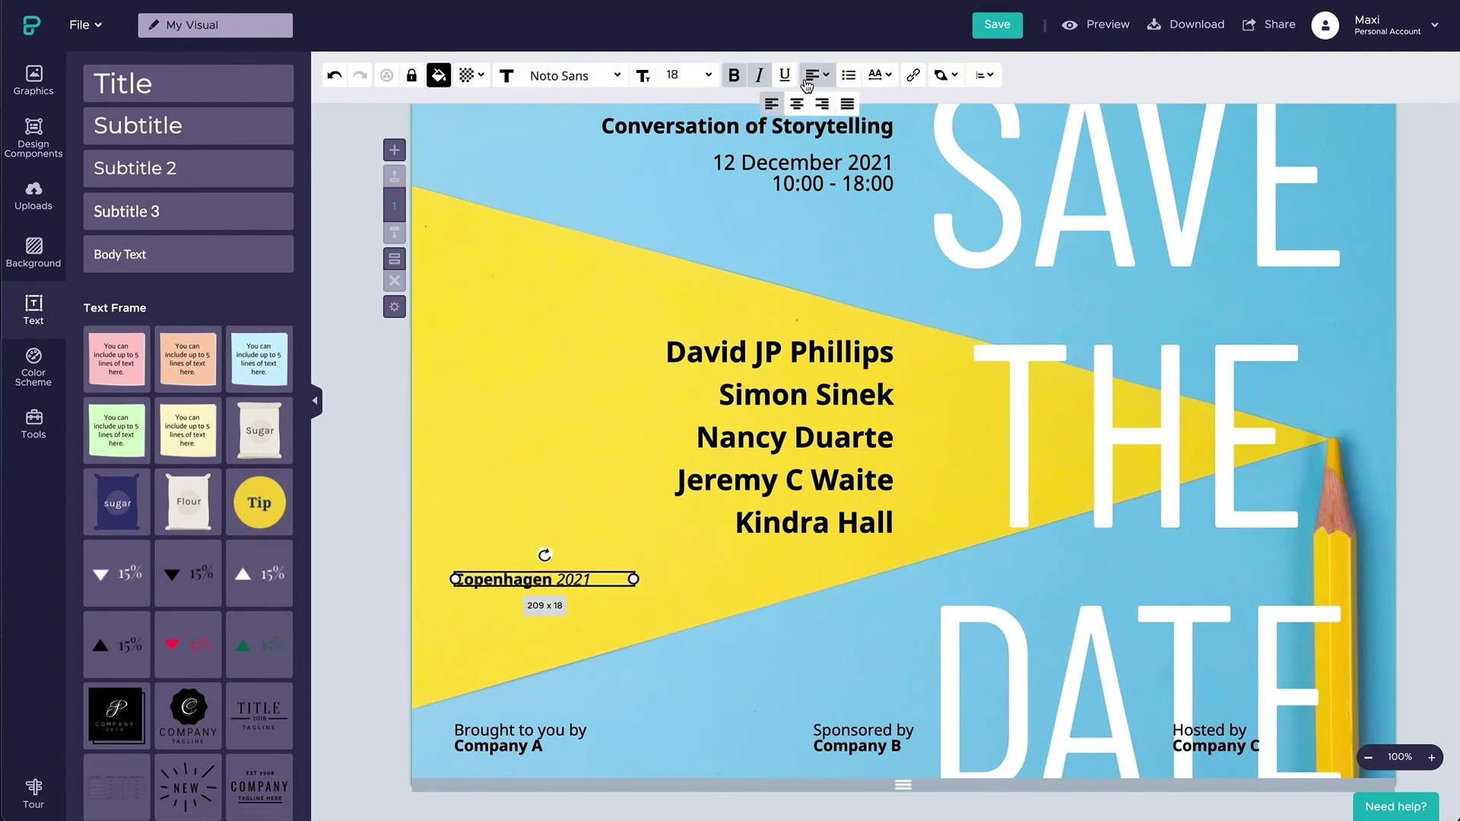
{"action": "left_click_drag", "start_coordinate": [544, 555], "coordinate": [449, 445]}
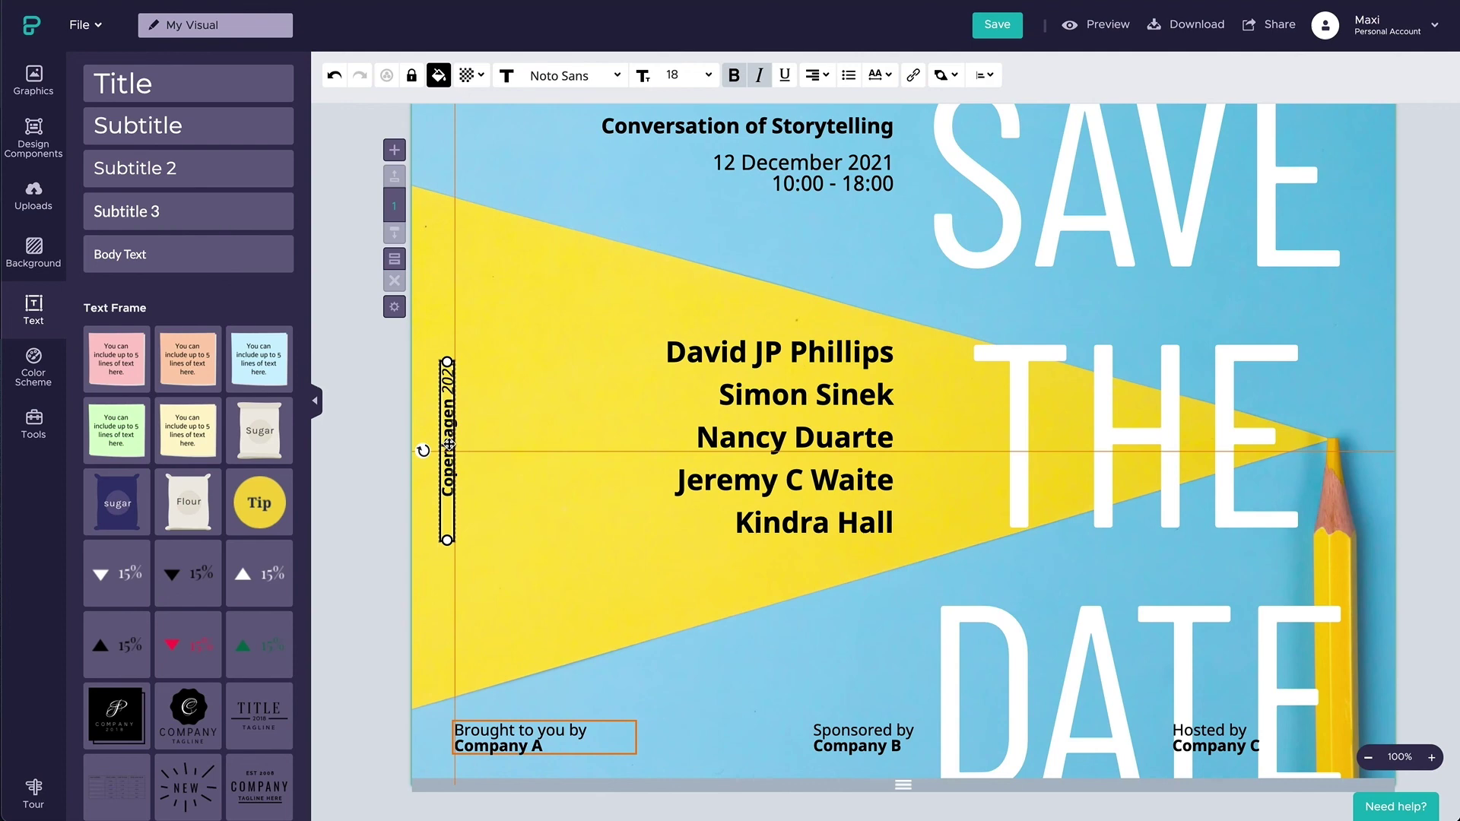
Add a dashed line from Graphics > Lines and place it vertically above the Copenhagen 2021 label
{"action": "left_click", "coordinate": [33, 80]}
{"action": "left_click", "coordinate": [112, 165]}
{"action": "left_click", "coordinate": [116, 229]}
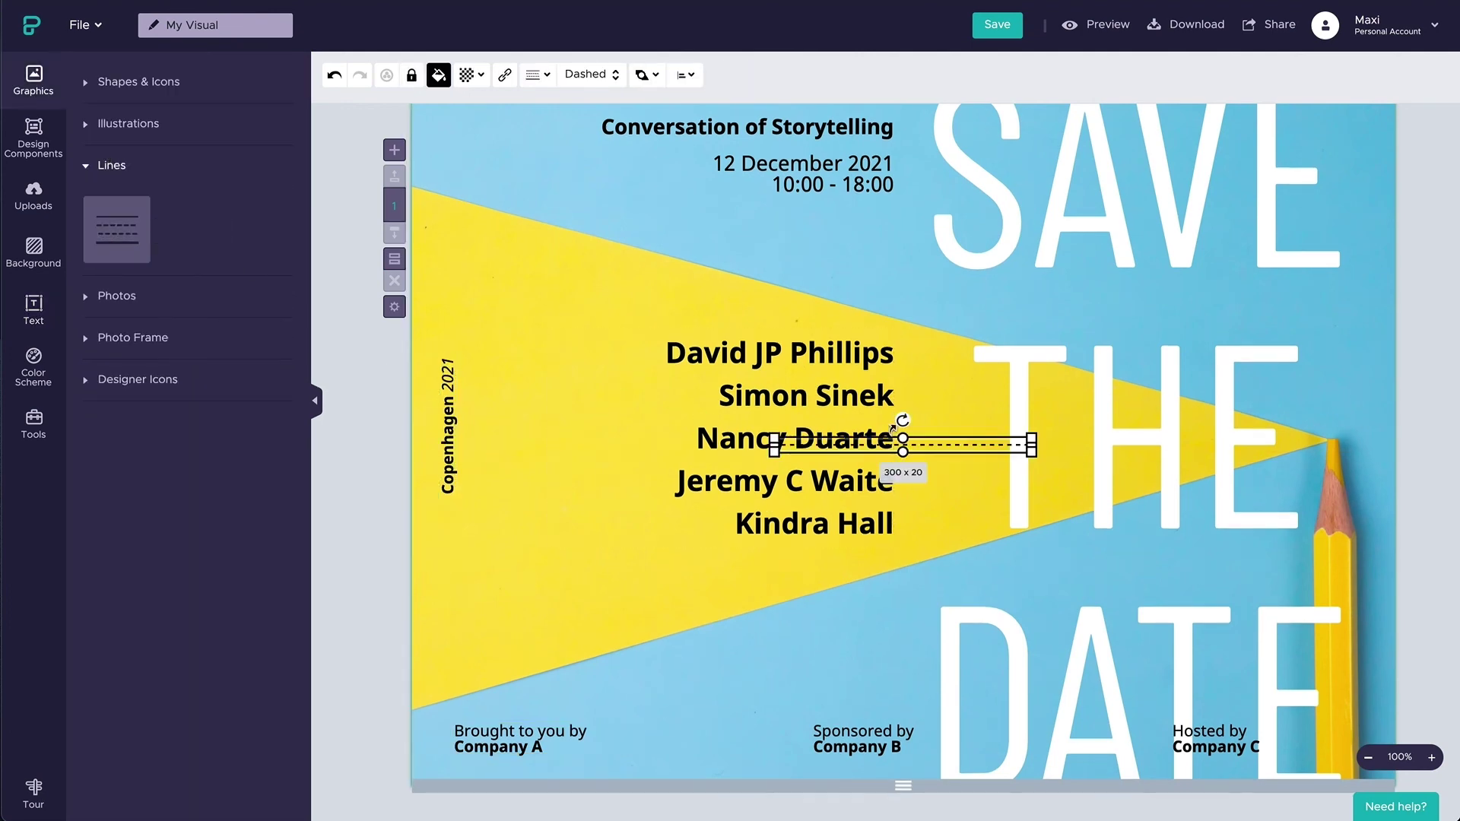
{"action": "left_click_drag", "start_coordinate": [895, 428], "coordinate": [919, 435]}
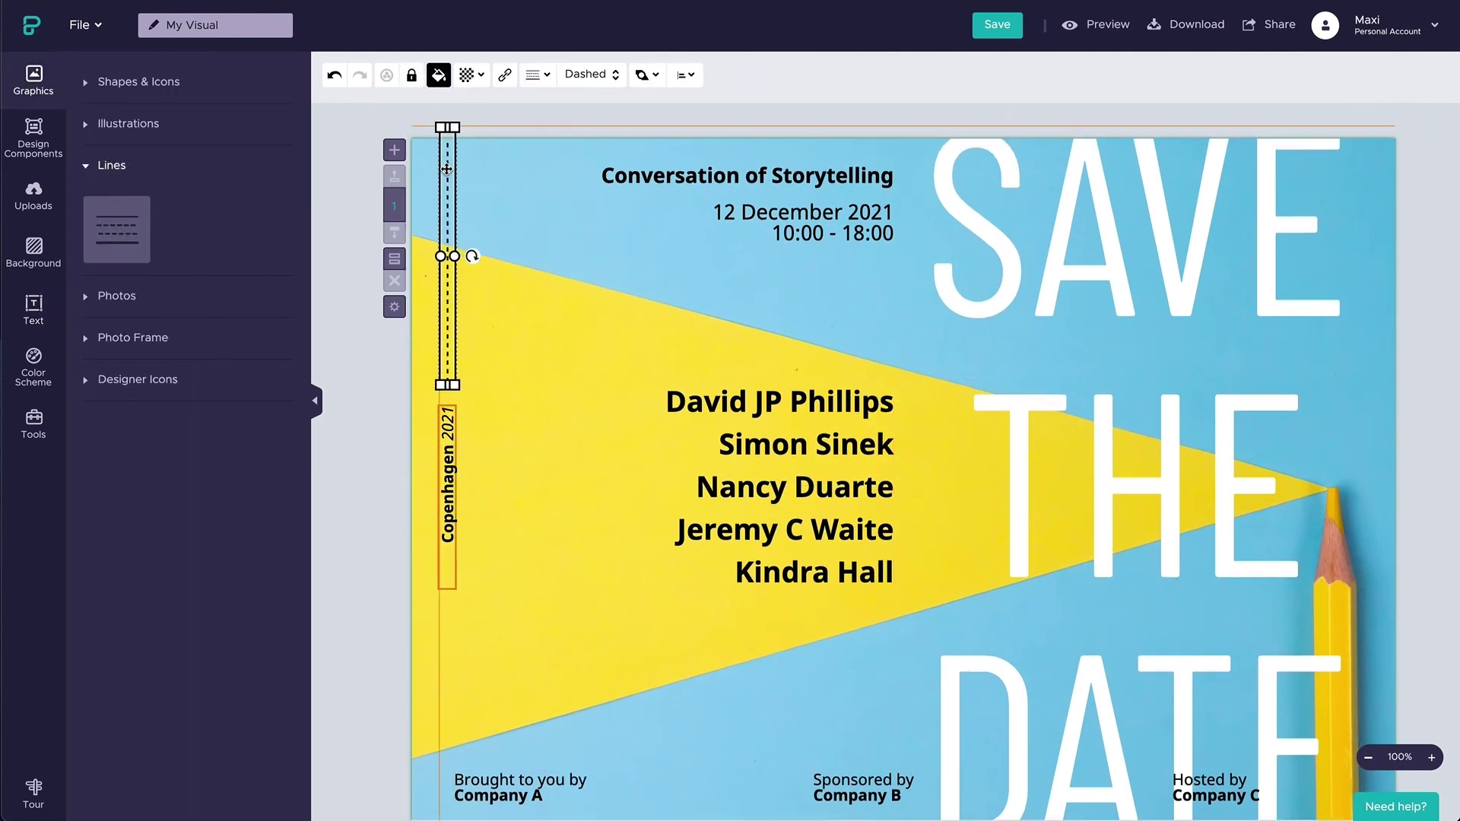